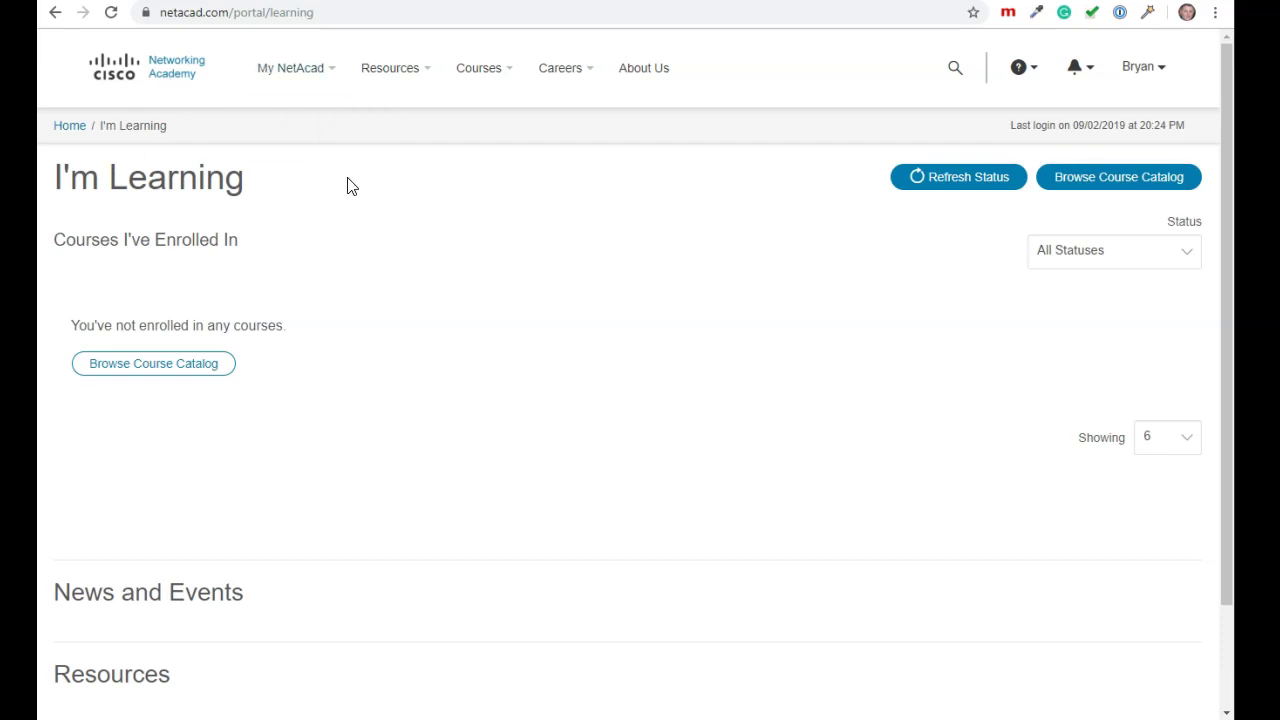
Step: Download the Windows 64-bit Packet Tracer 7.2.1 installer from the Download Packet Tracer page
mouse_move(1164, 90)
mouse_move(391, 88)
click(410, 163)
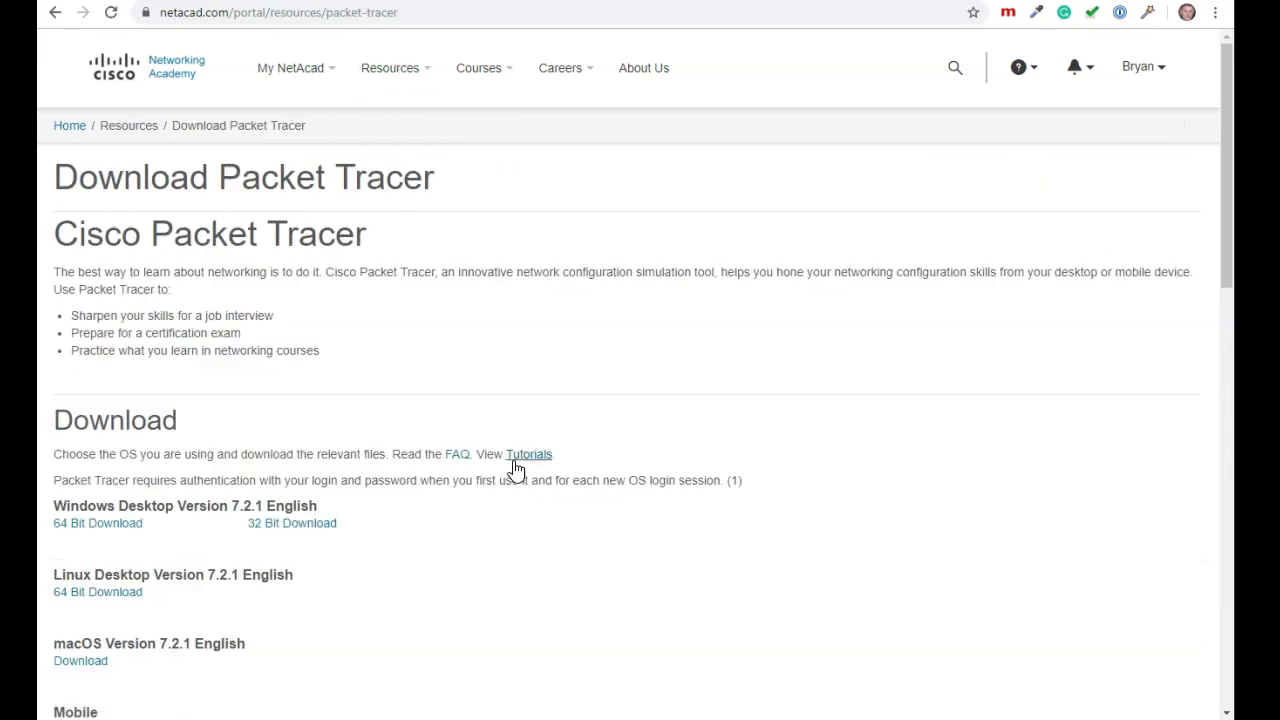
scroll(249, 617, down, 1)
scroll(249, 617, down, 2)
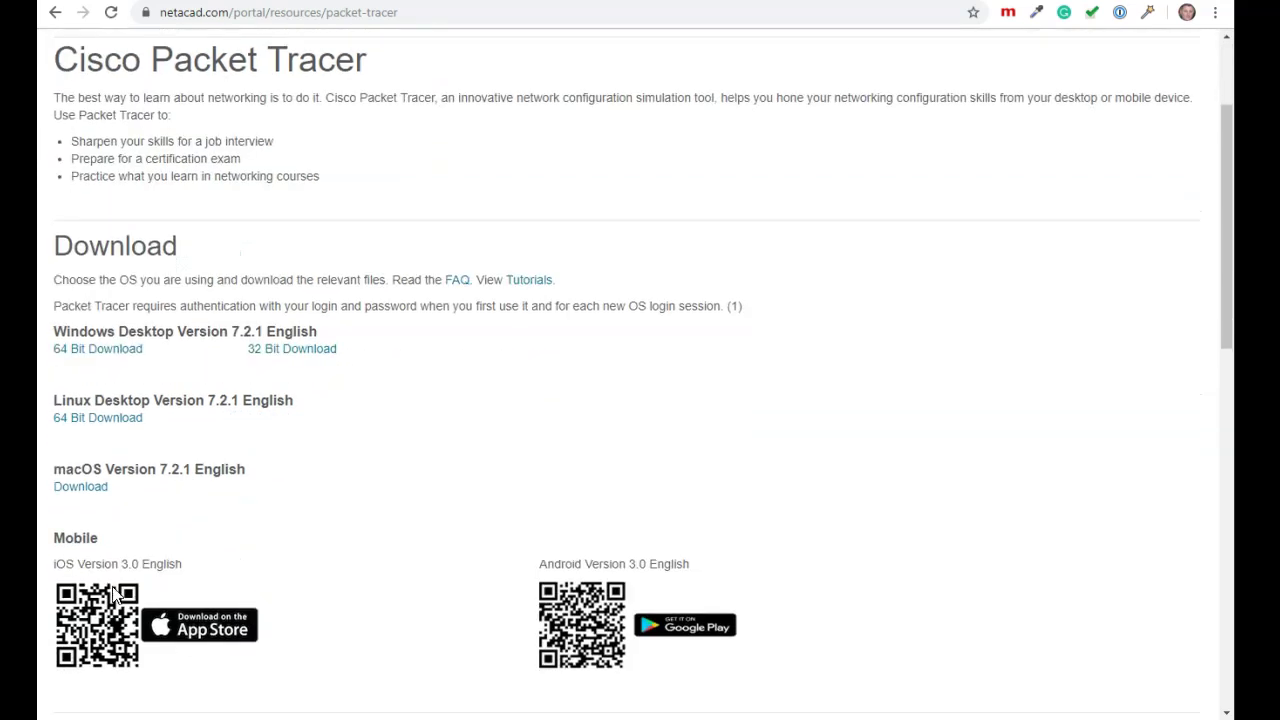
scroll(246, 551, up, 2)
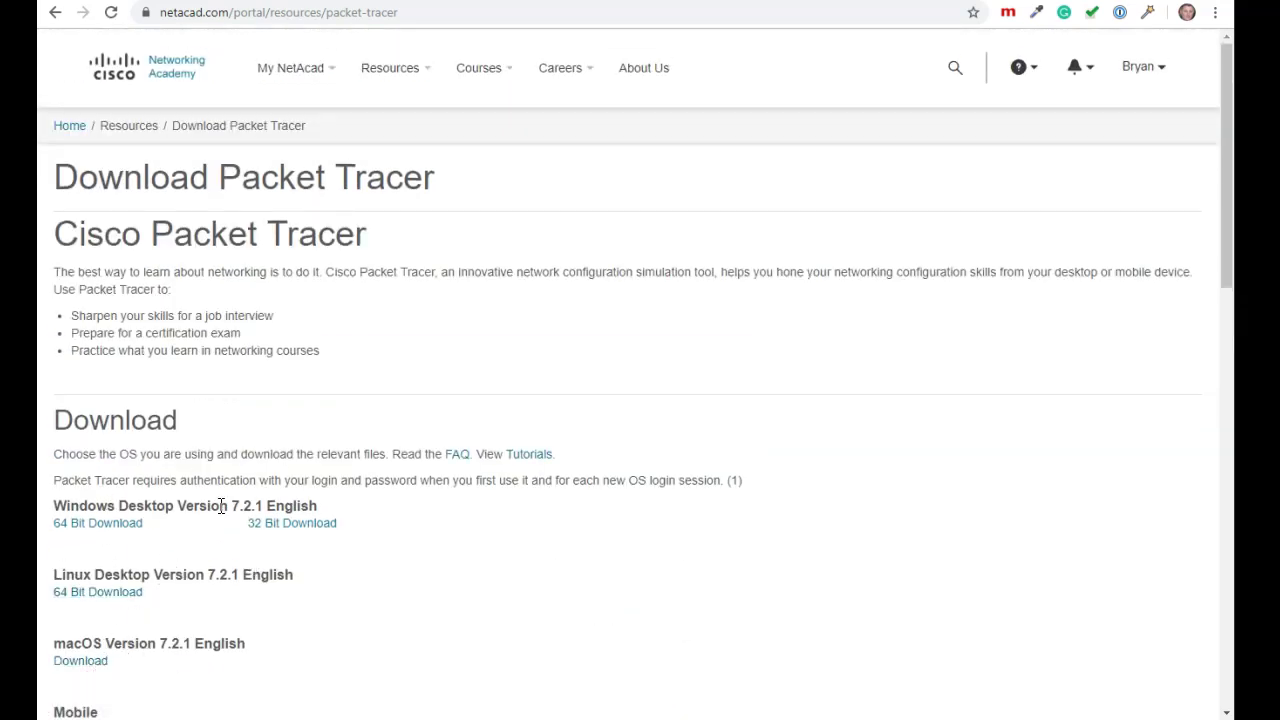
click(107, 526)
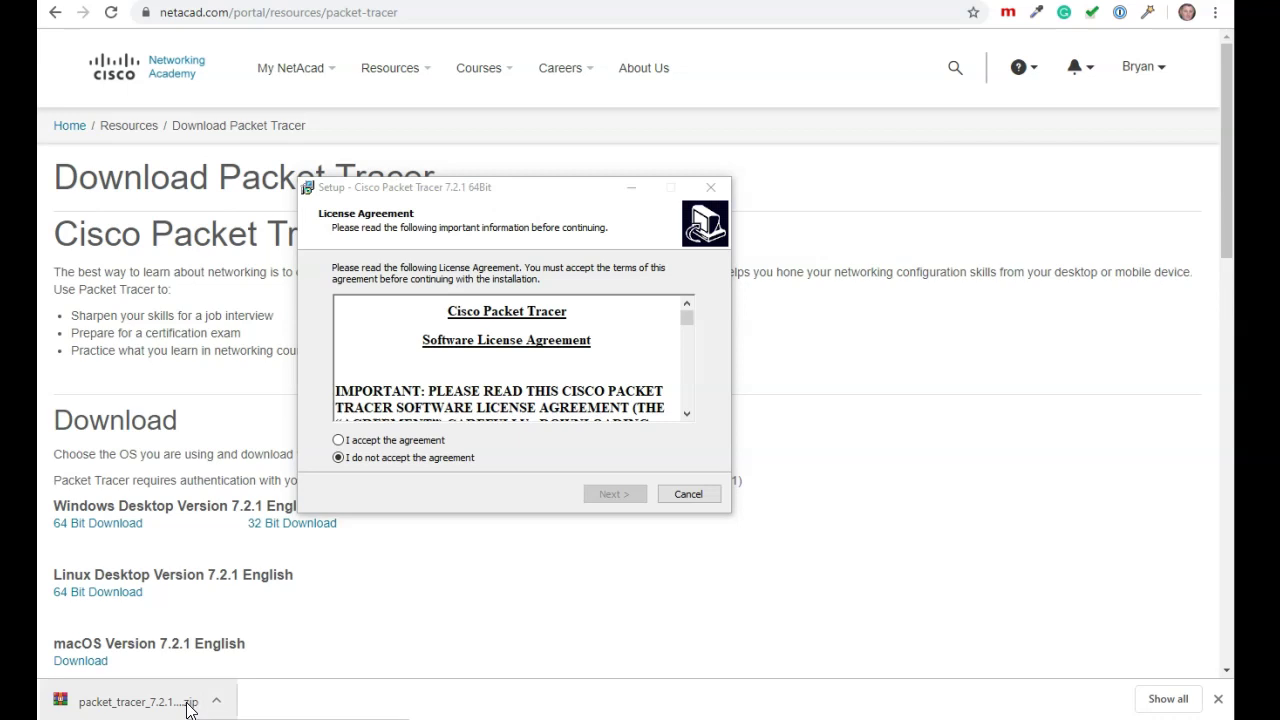
Step: Accept the license and install Packet Tracer 7.2.1 64Bit with default folders and a desktop shortcut
click(390, 441)
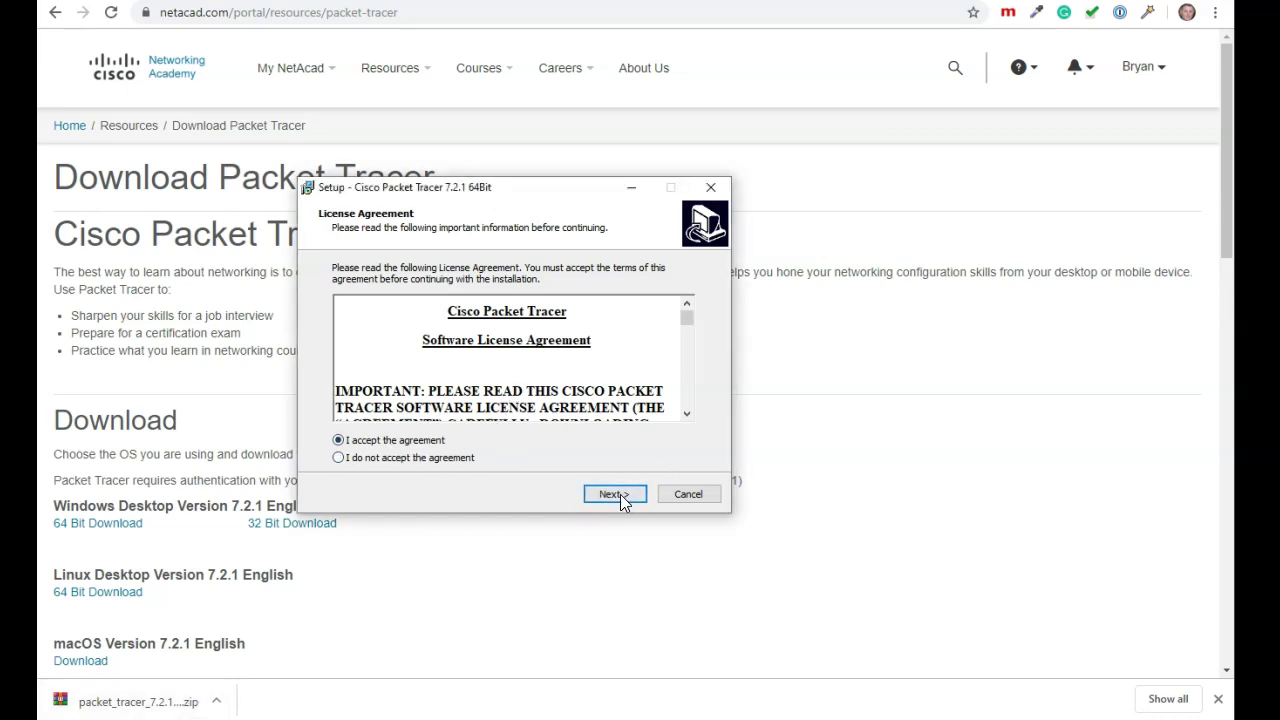
click(615, 494)
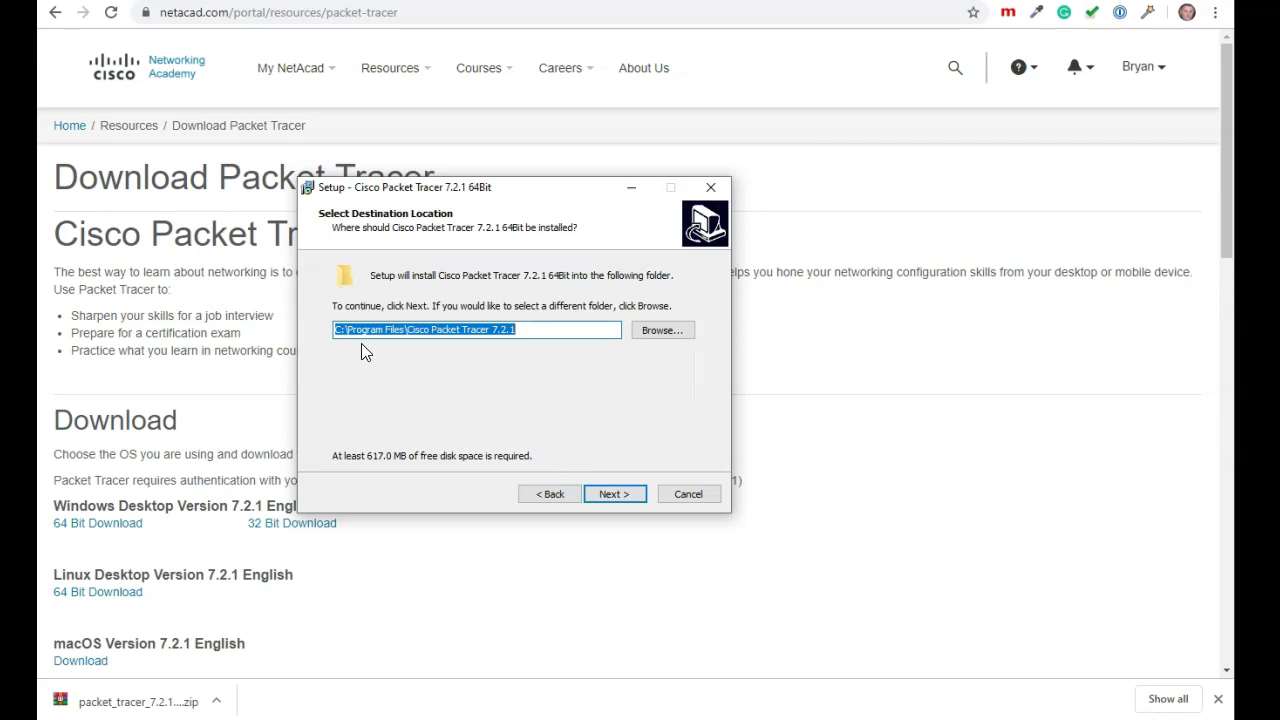
click(616, 494)
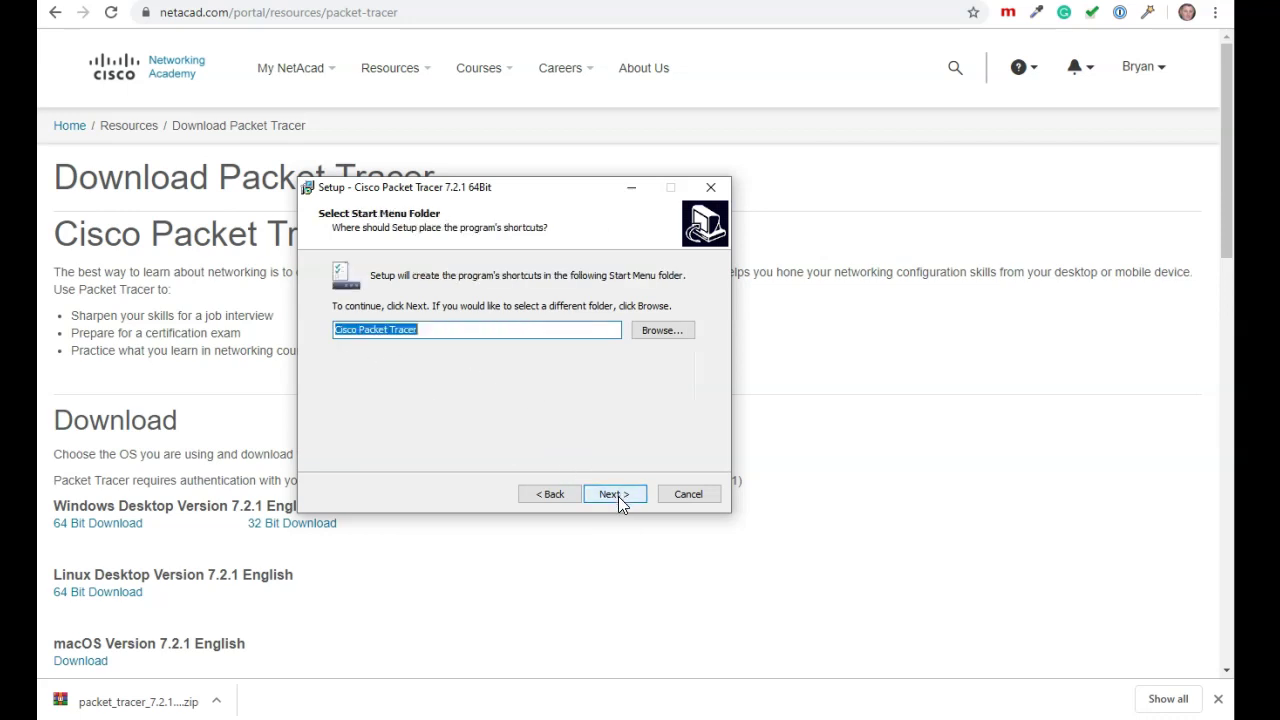
click(618, 496)
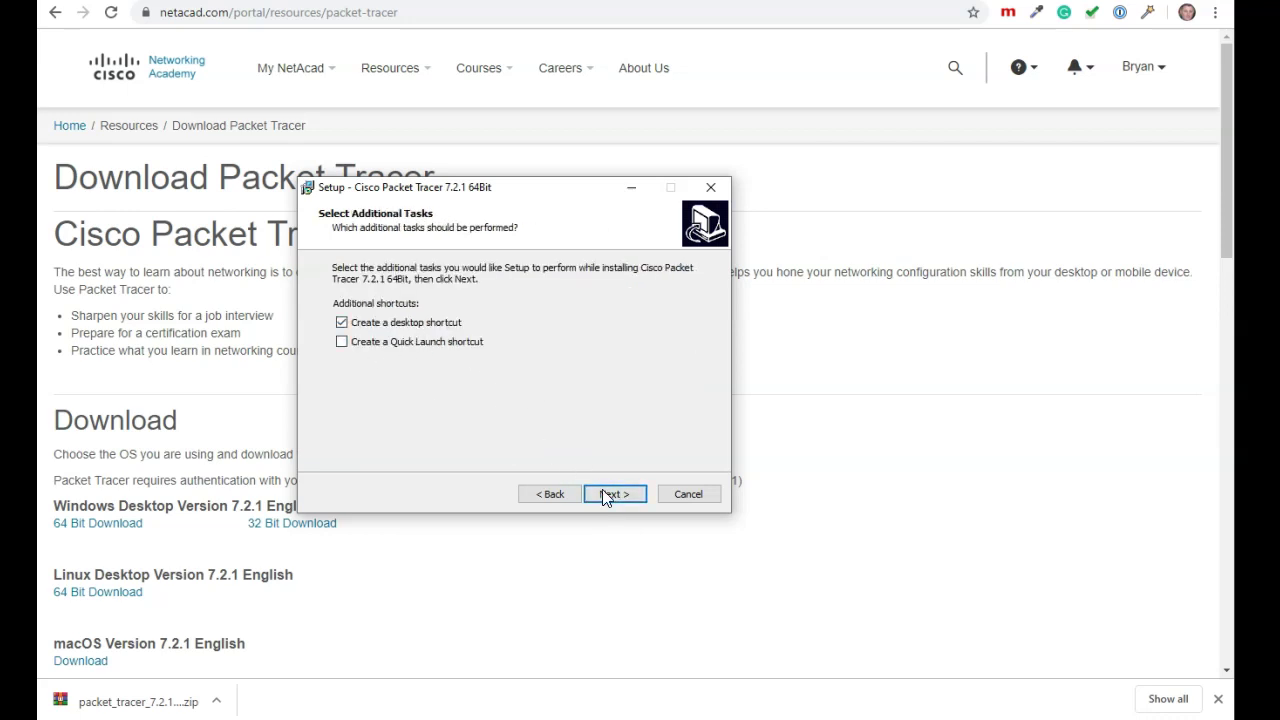
click(610, 496)
click(605, 494)
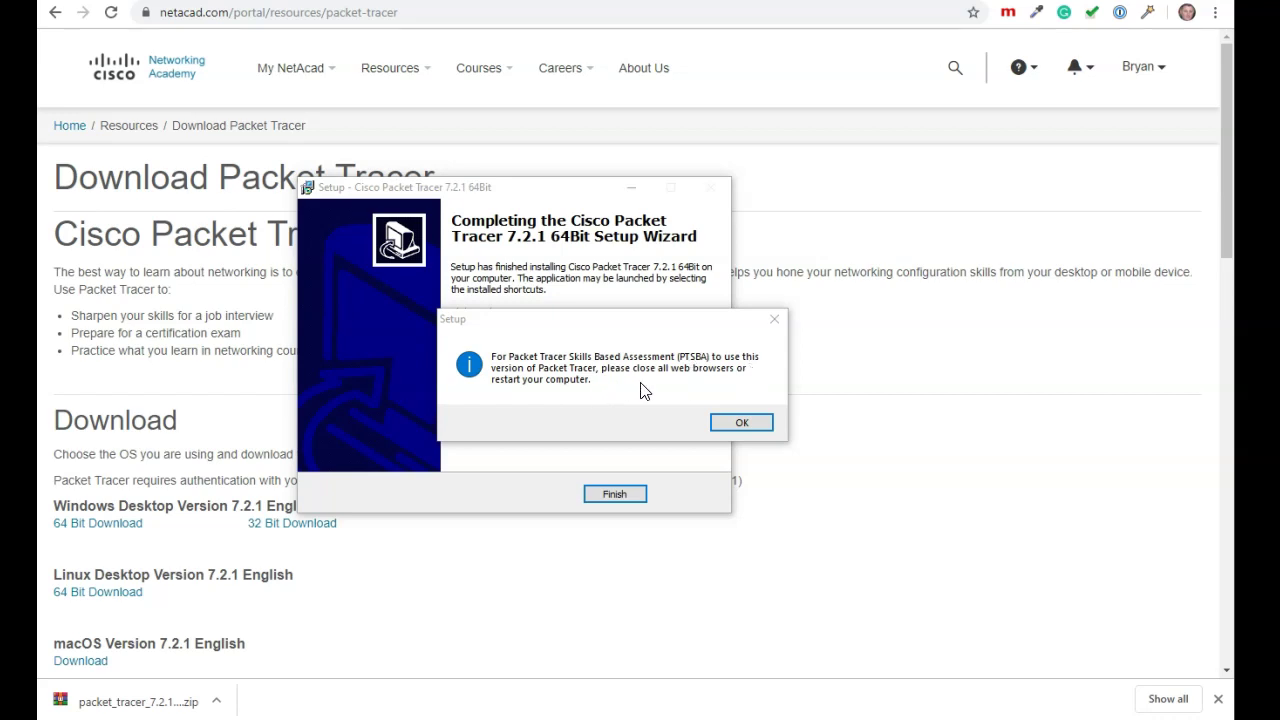
click(741, 422)
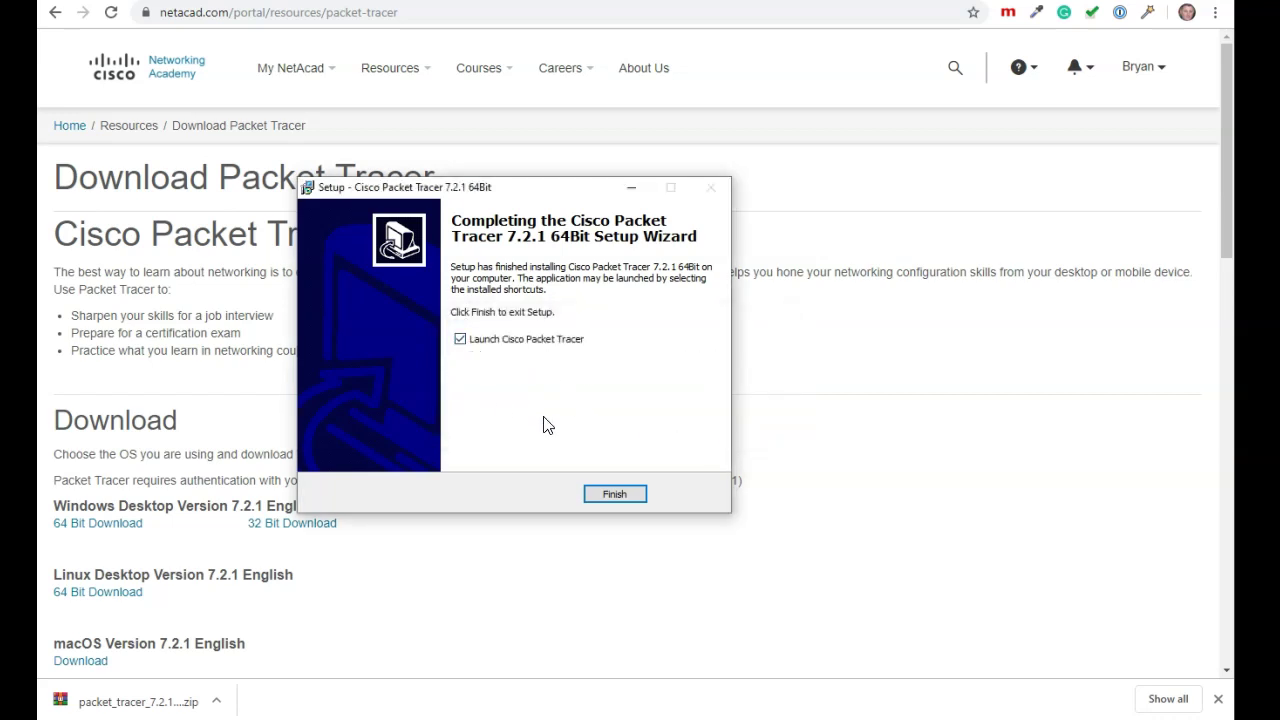
click(615, 494)
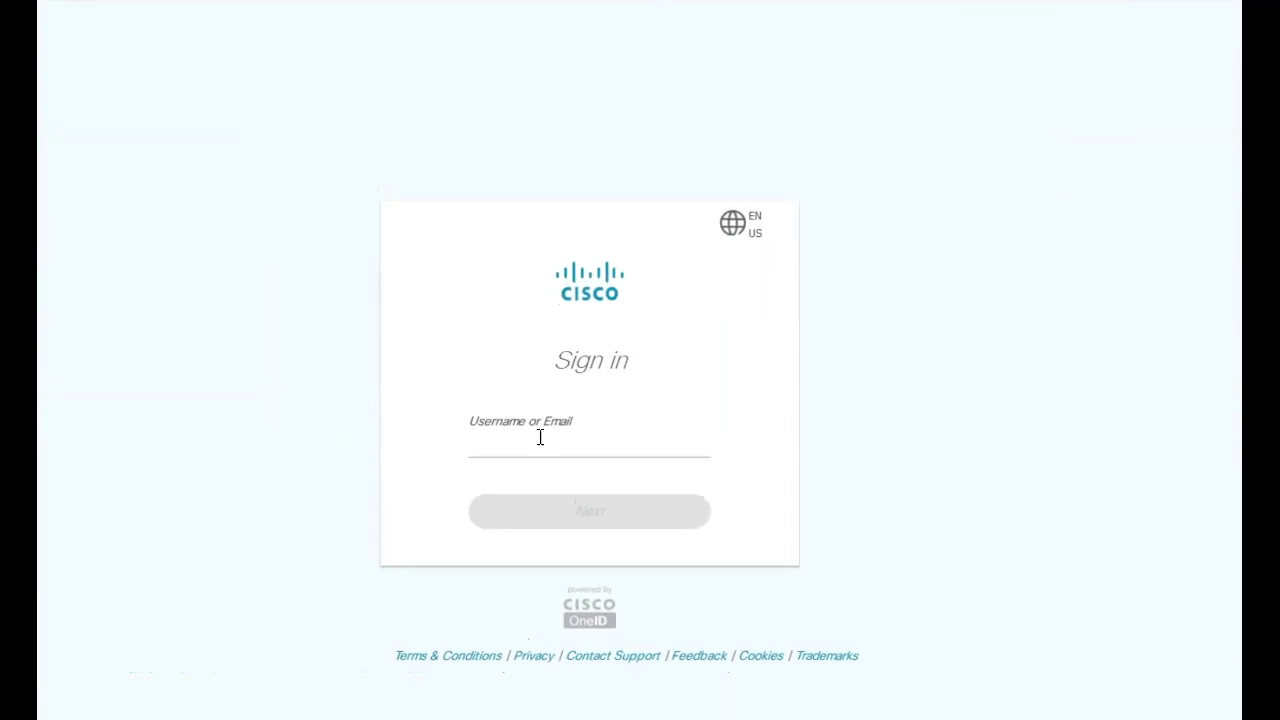
Step: Enter the academy account username in the Cisco OneID sign-in field
click(512, 449)
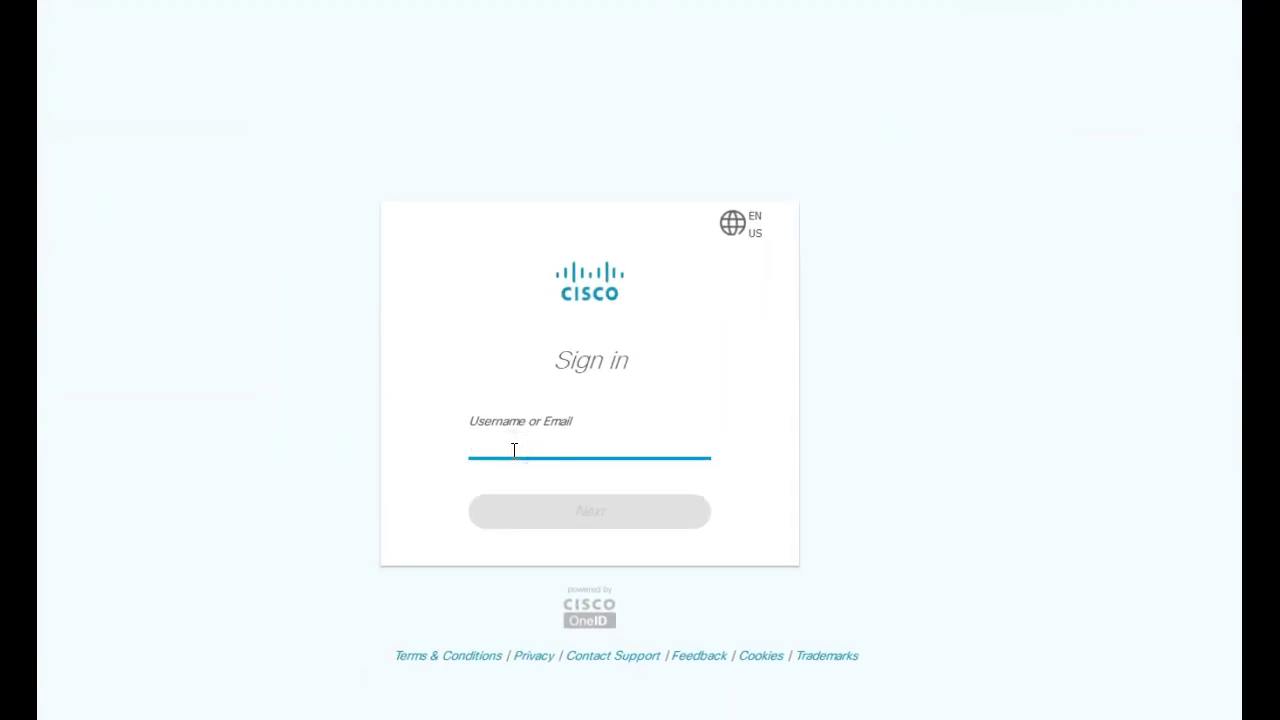
text(b)
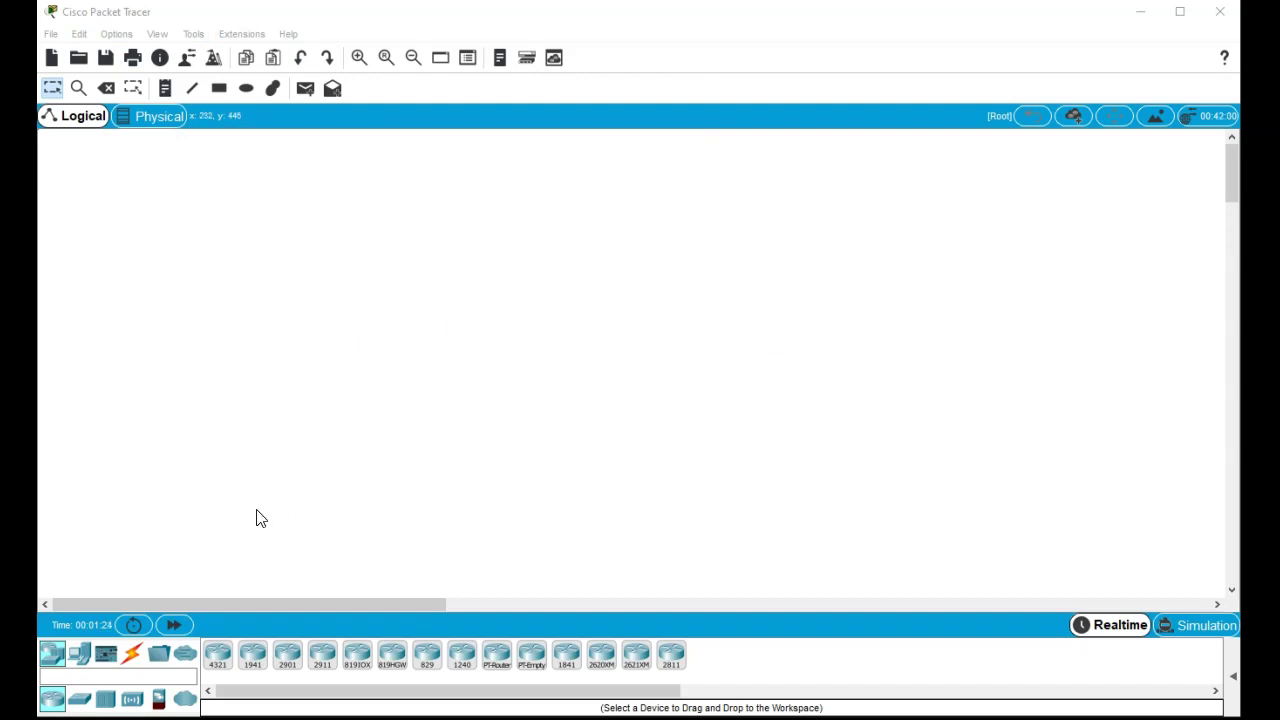
Step: Place two PCs, PC0 and PC1, one above the other on the workspace
click(82, 660)
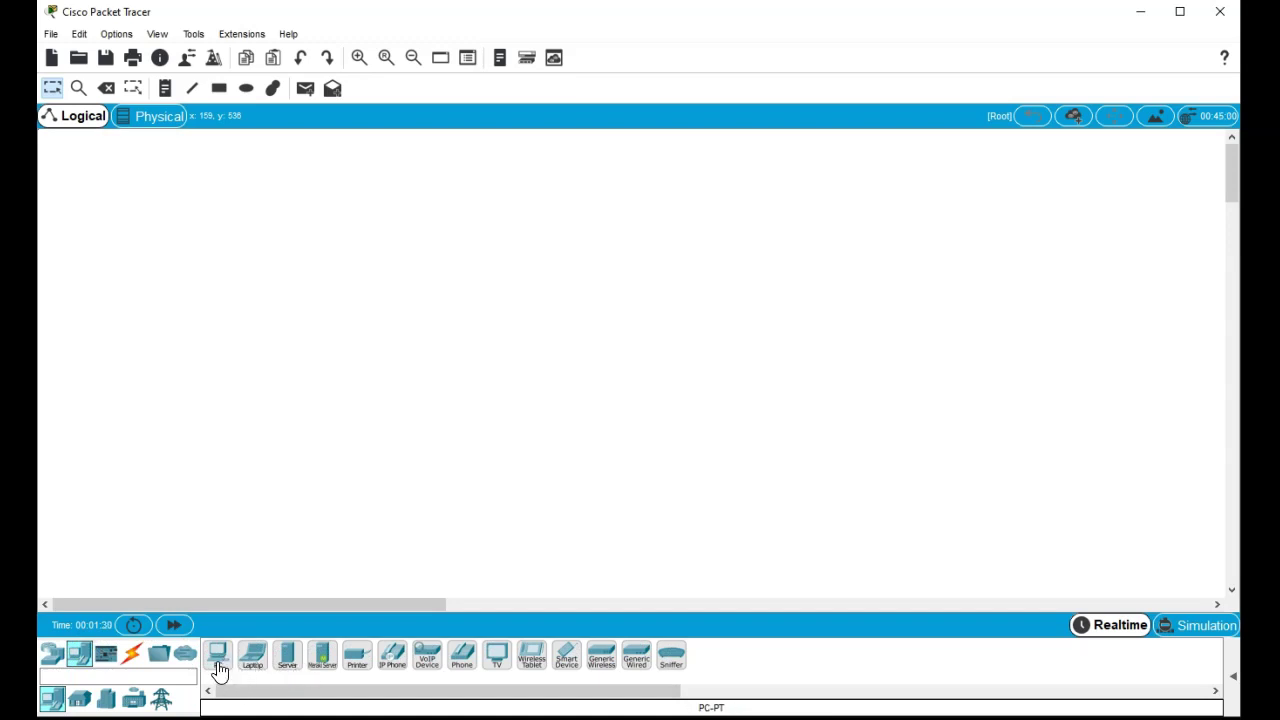
drag(217, 670, 326, 392)
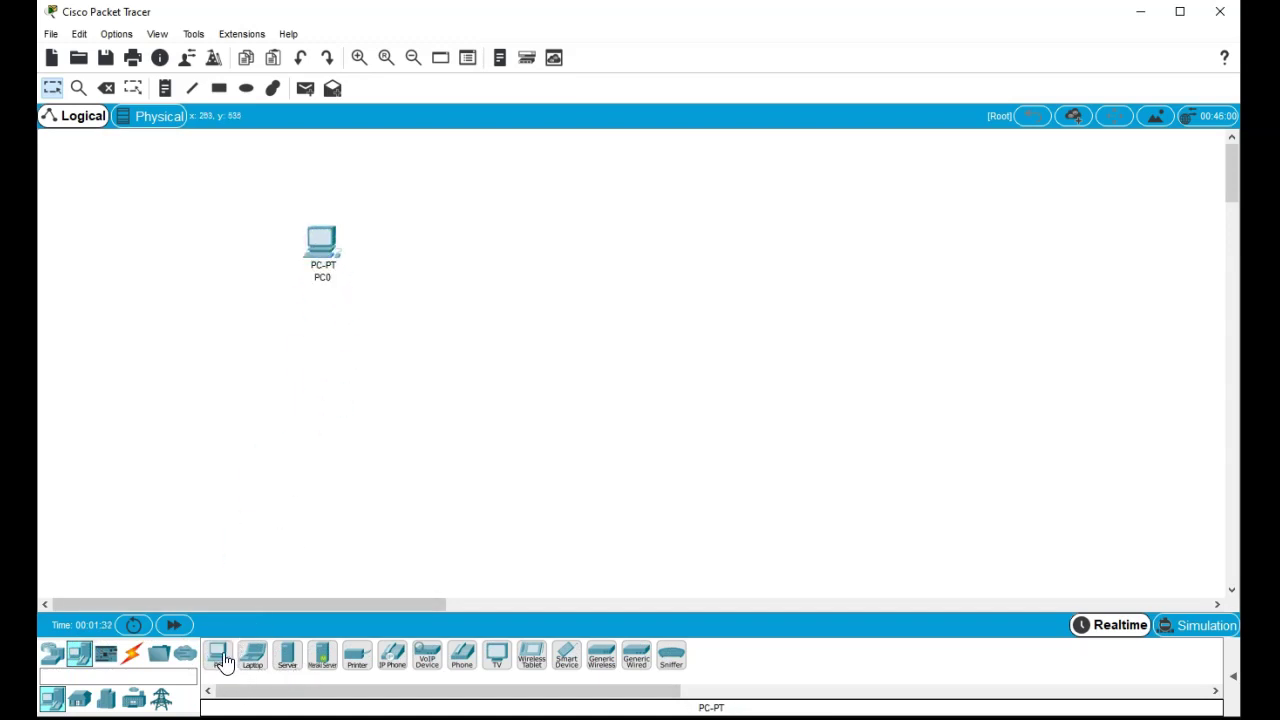
drag(220, 662, 256, 495)
drag(321, 384, 321, 384)
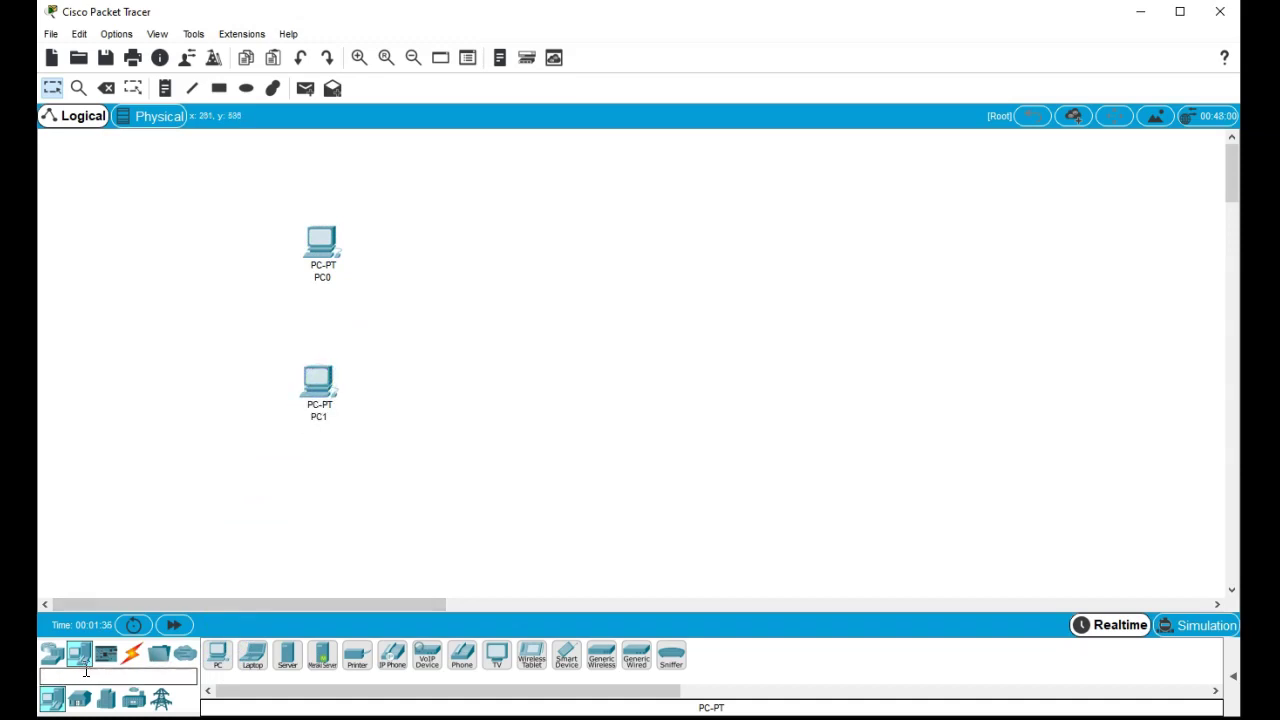
Step: Add a generic Switch-PT, Switch0, between the two PCs
click(54, 655)
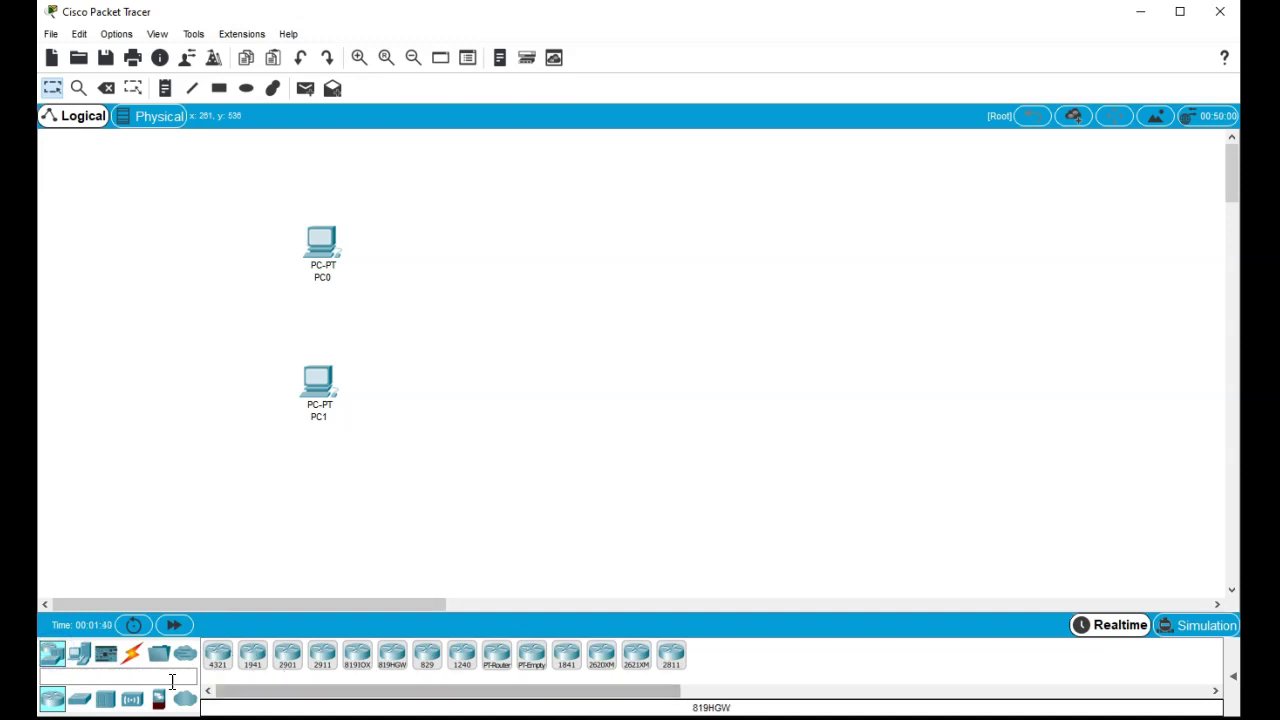
click(80, 697)
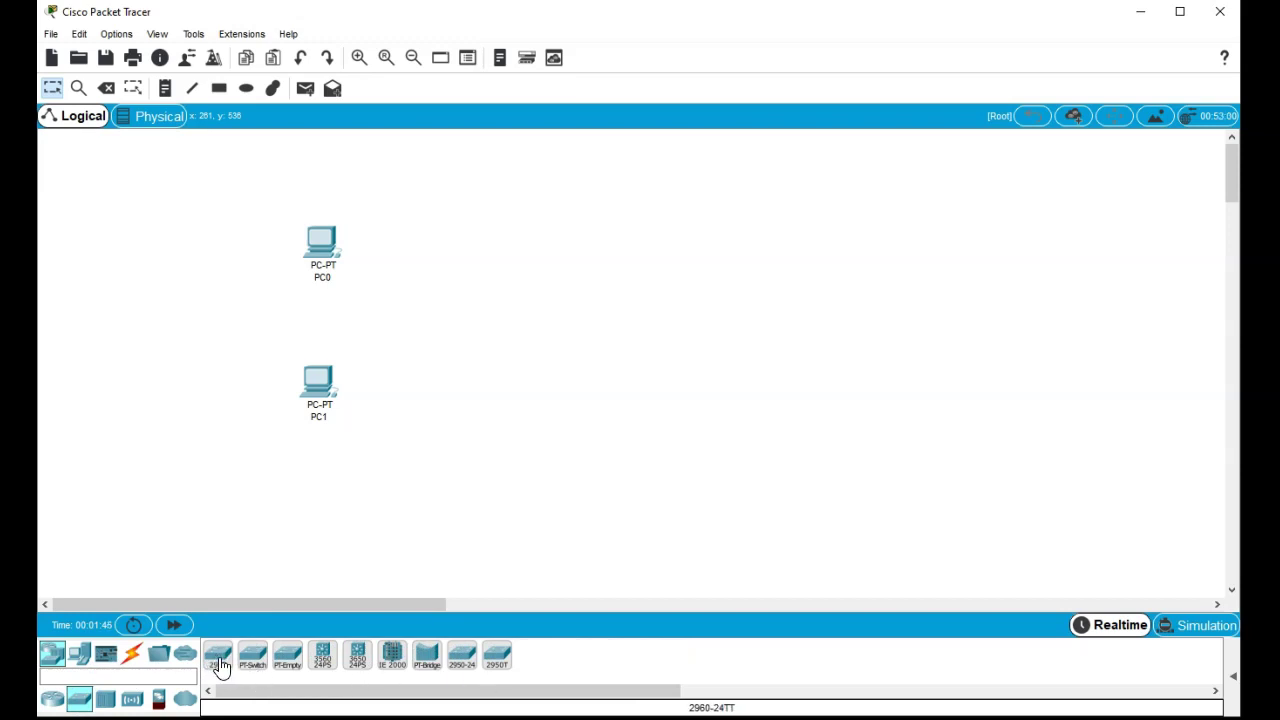
click(252, 662)
click(404, 318)
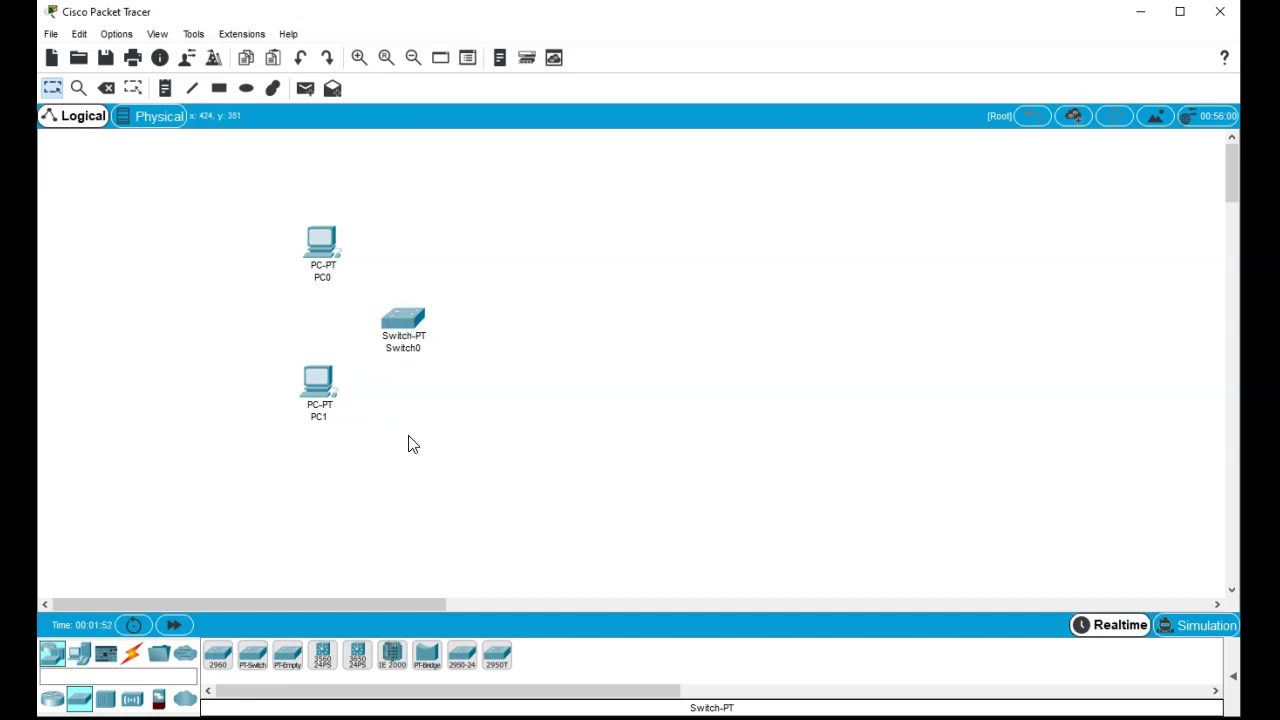
Step: Connect PC1 and PC0 to Switch0 with automatic cables
click(131, 653)
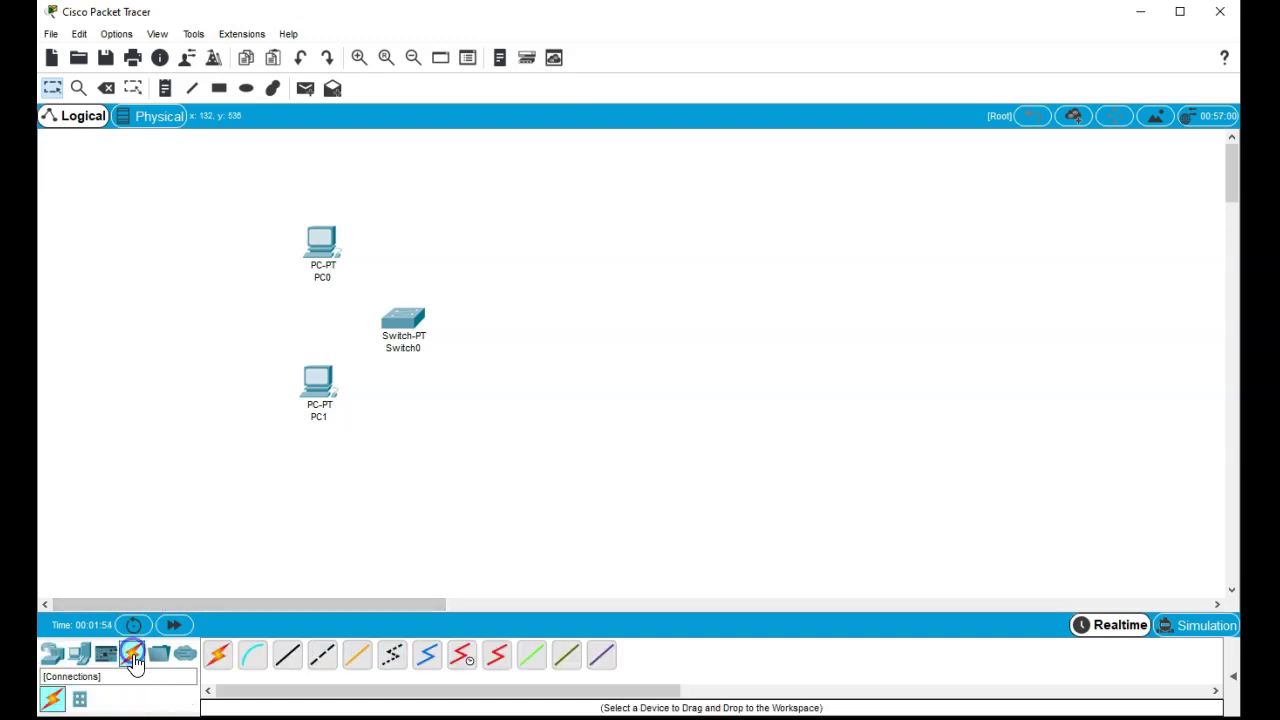
click(219, 660)
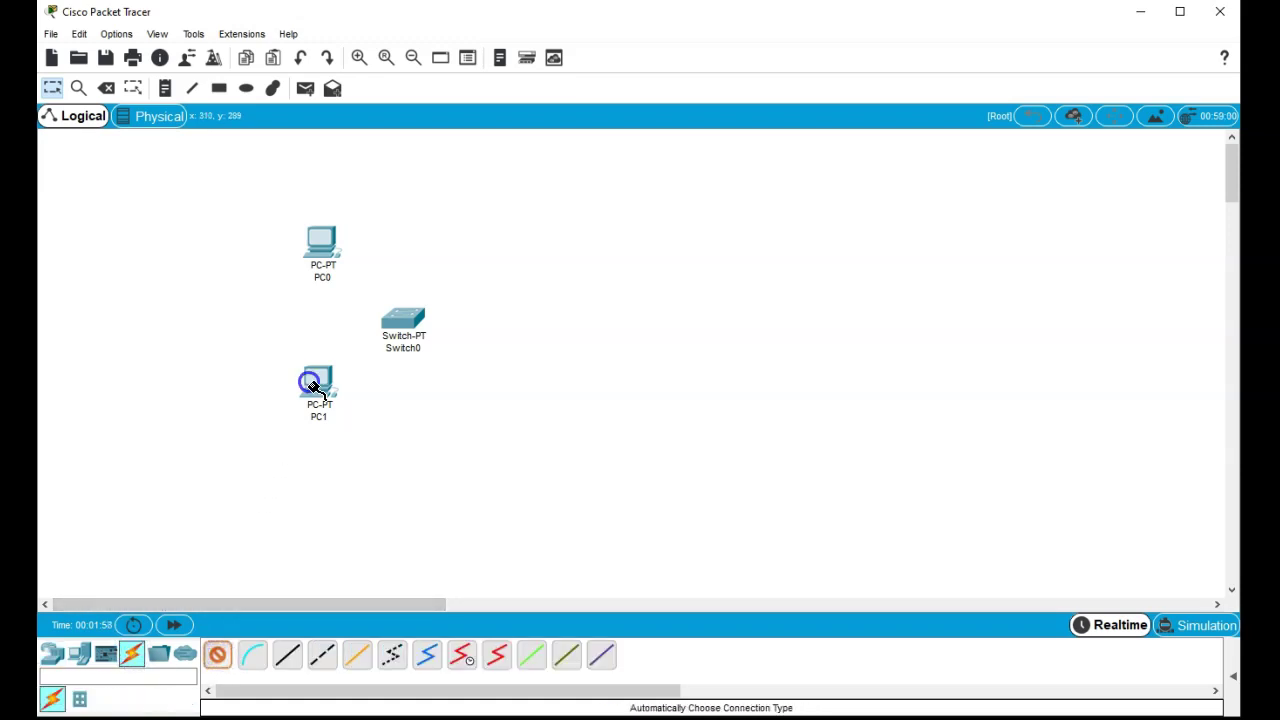
click(316, 382)
click(402, 320)
click(217, 656)
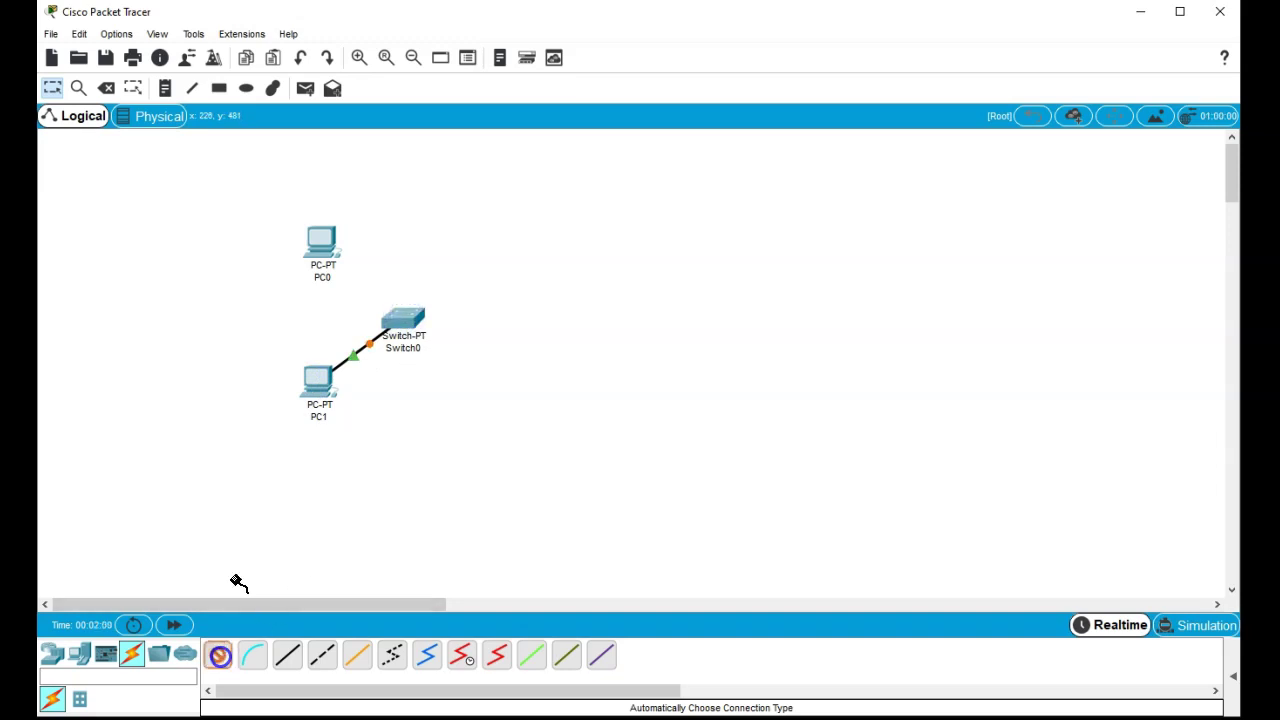
click(320, 247)
click(390, 316)
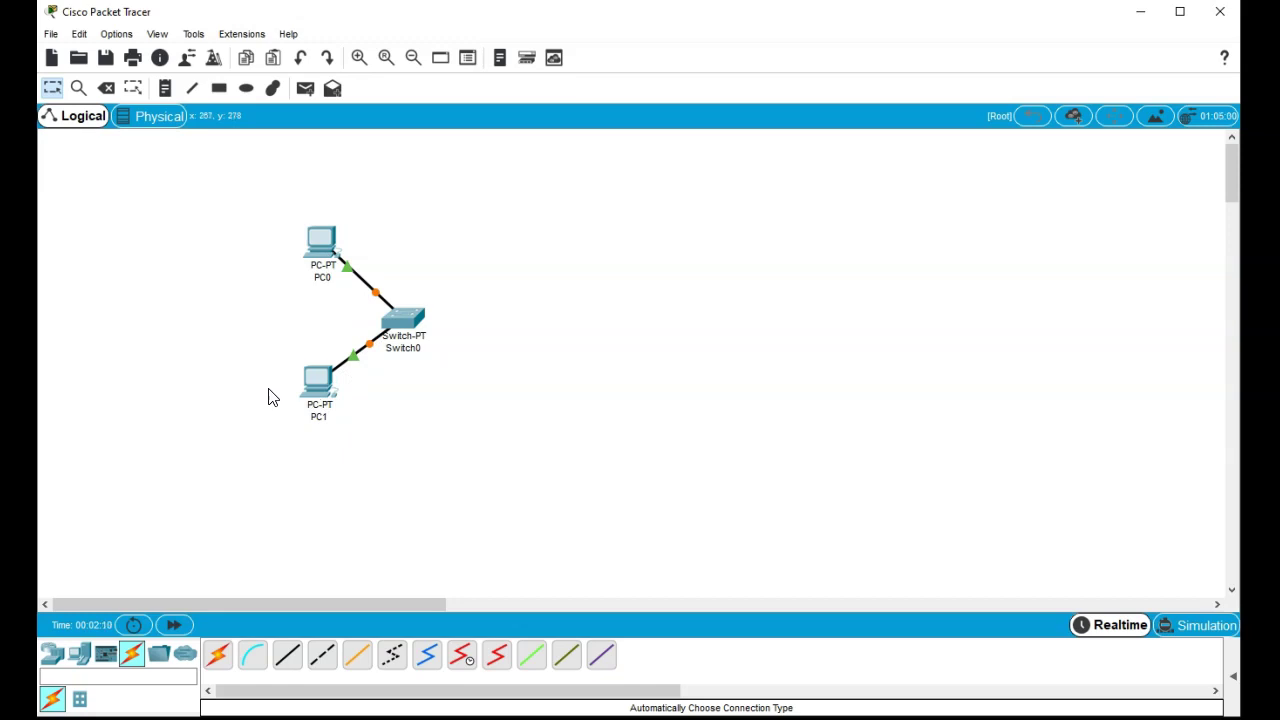
Step: Spread the devices out: PC0 up-left, PC1 down-left, Switch0 to the right
drag(314, 245, 252, 214)
drag(323, 407, 239, 456)
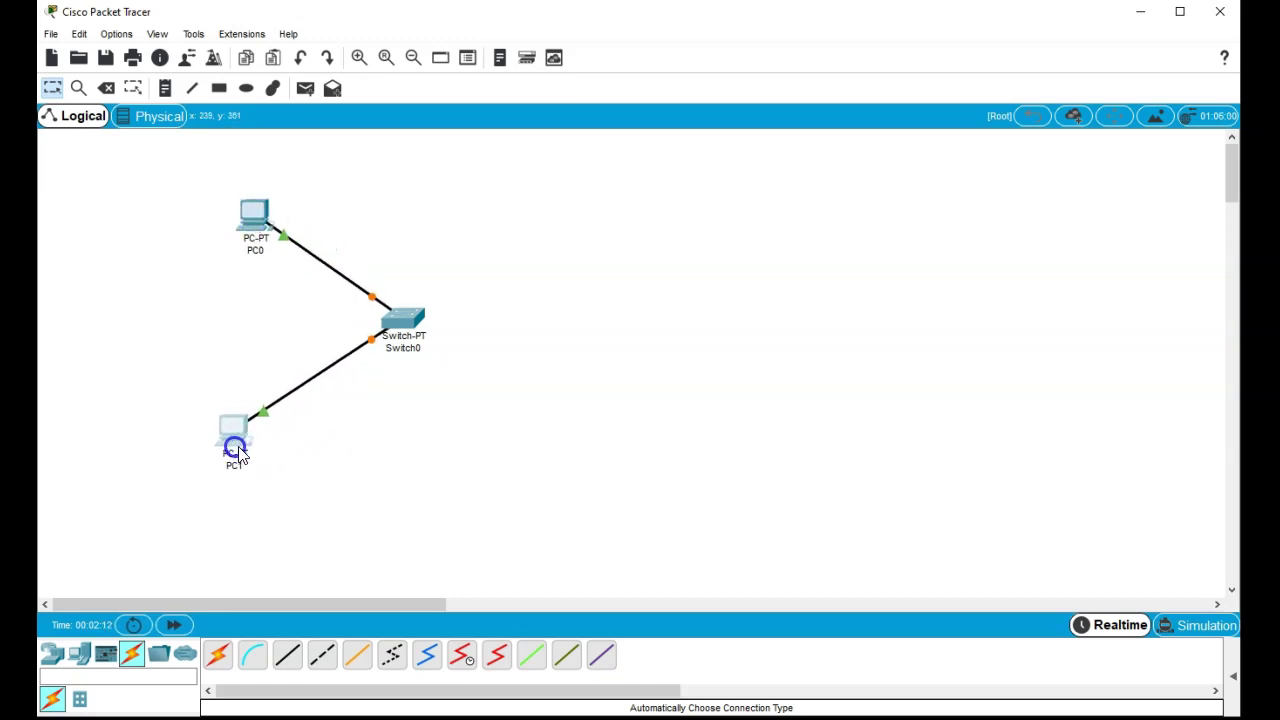
drag(403, 320, 458, 329)
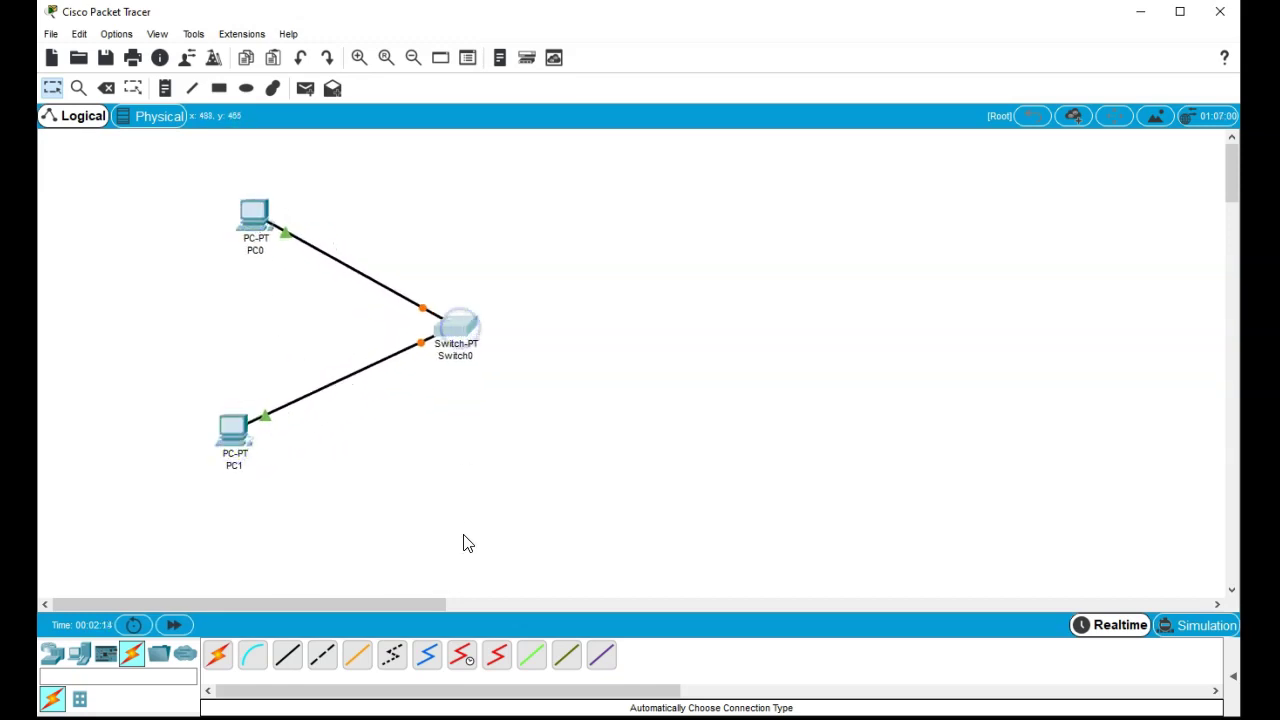
Step: Rename PC0 to 'Computer 1' and Switch0 to 'Switch 1'
click(258, 250)
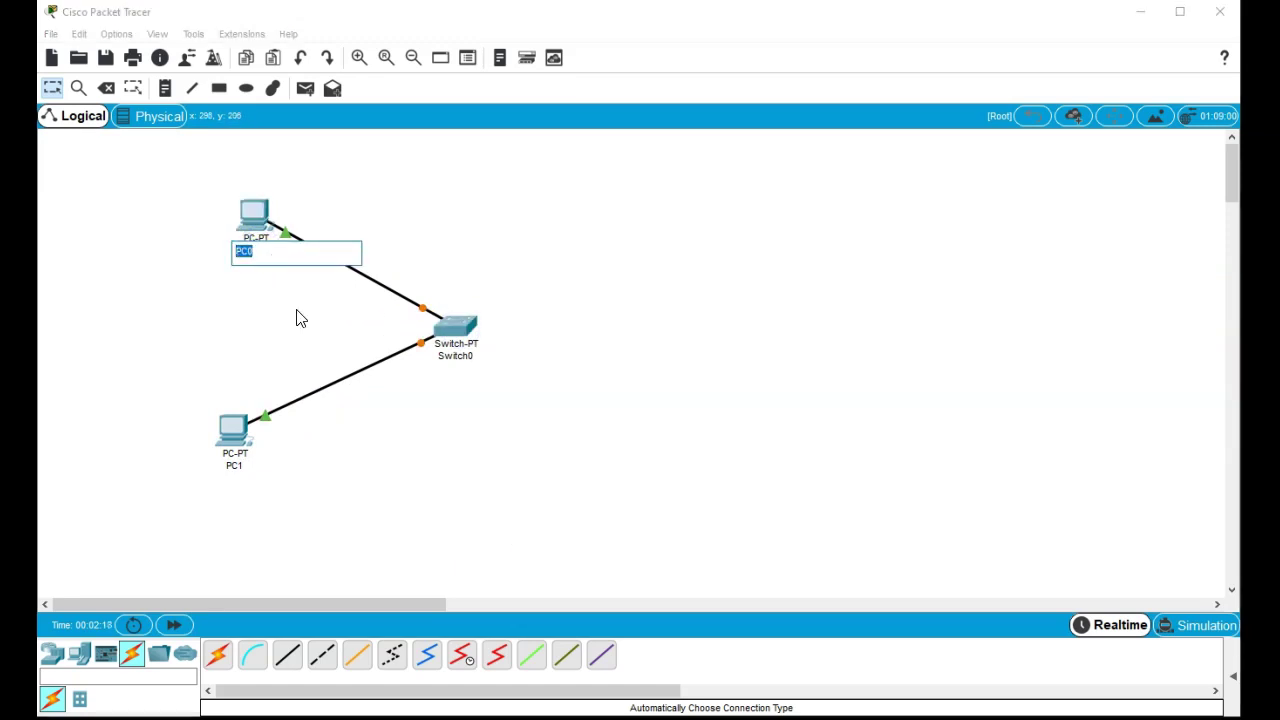
text(Computer)
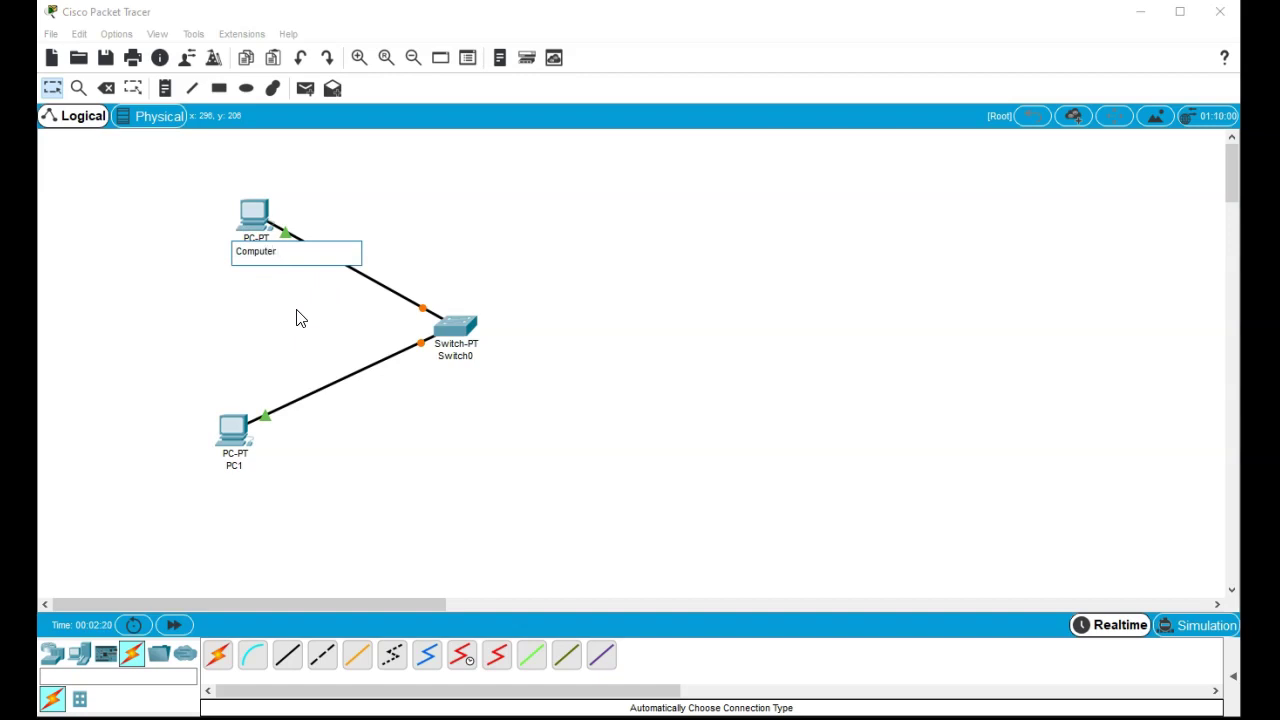
text( 1)
key(Return)
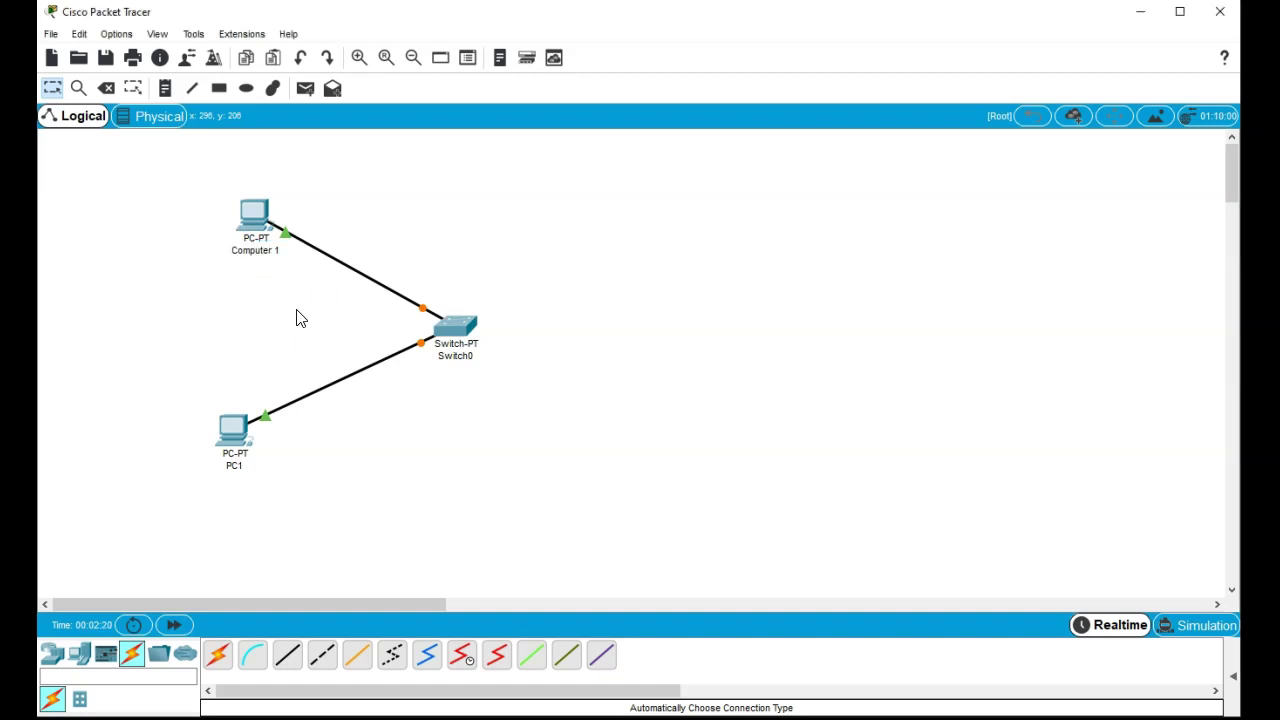
click(455, 362)
click(477, 356)
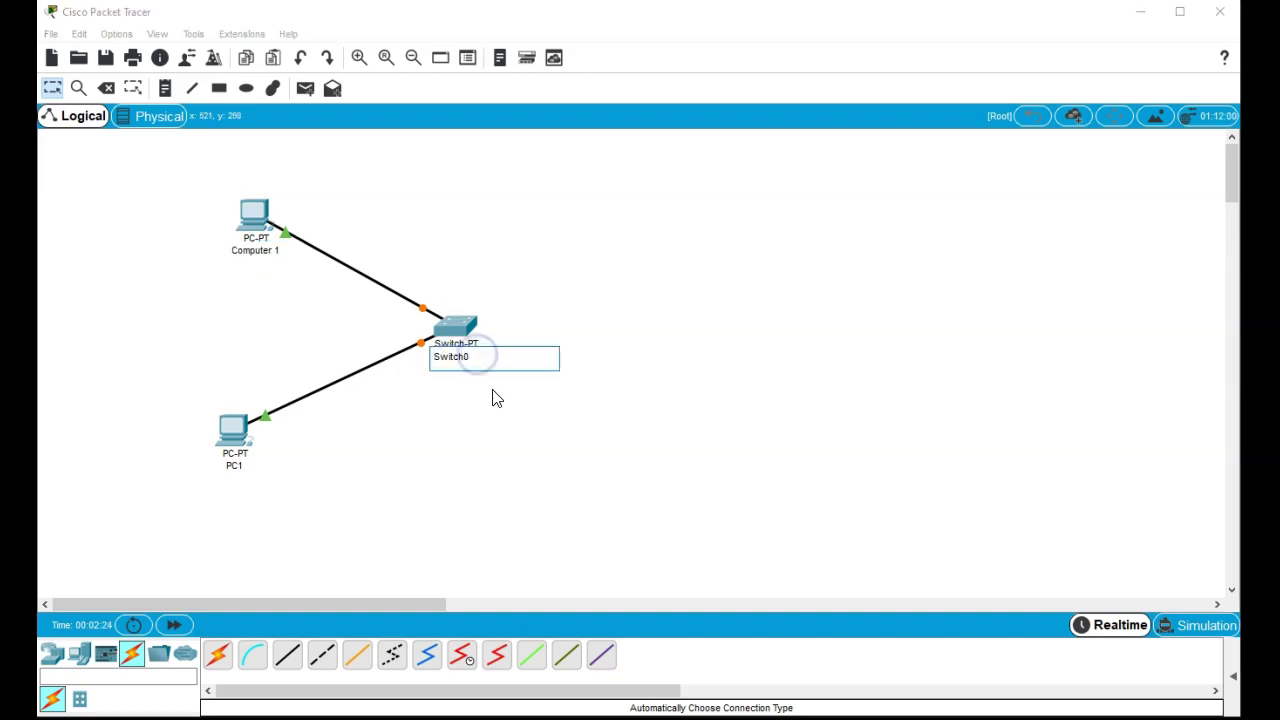
key(BackSpace)
text(1)
key(Return)
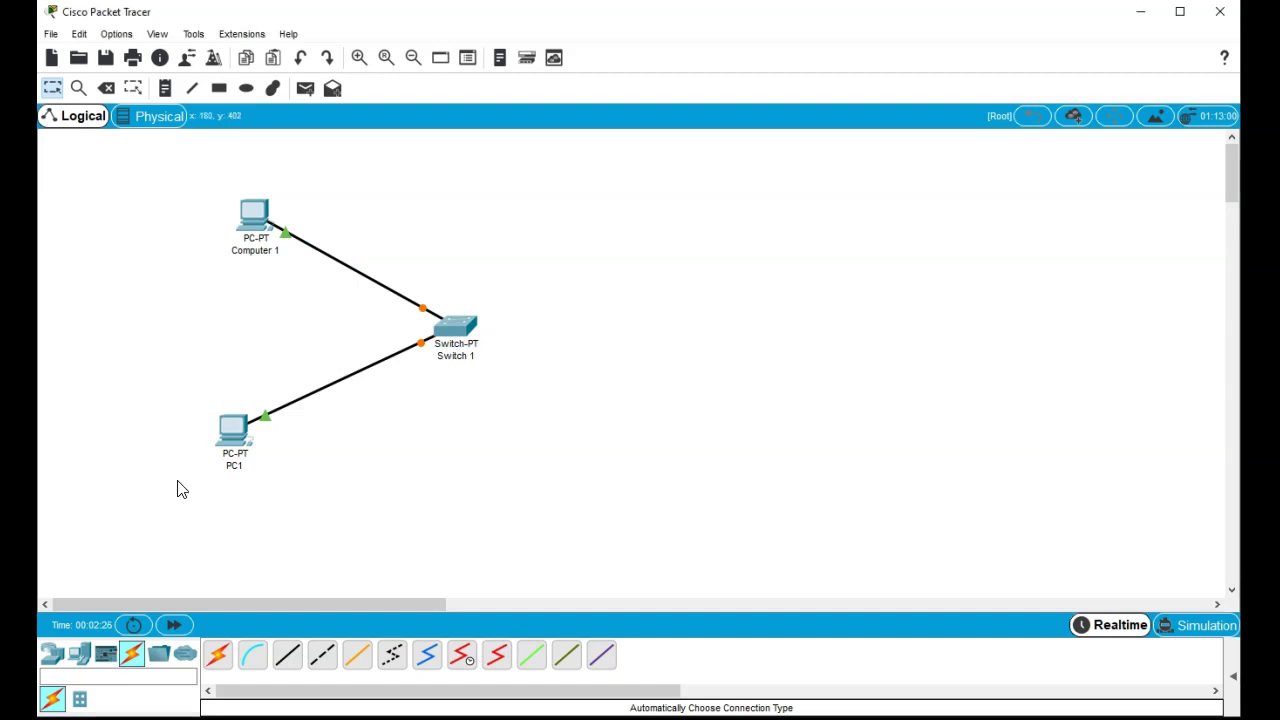
Step: Rename PC1 to 'Computer 2'
click(237, 466)
click(238, 466)
double_click(238, 466)
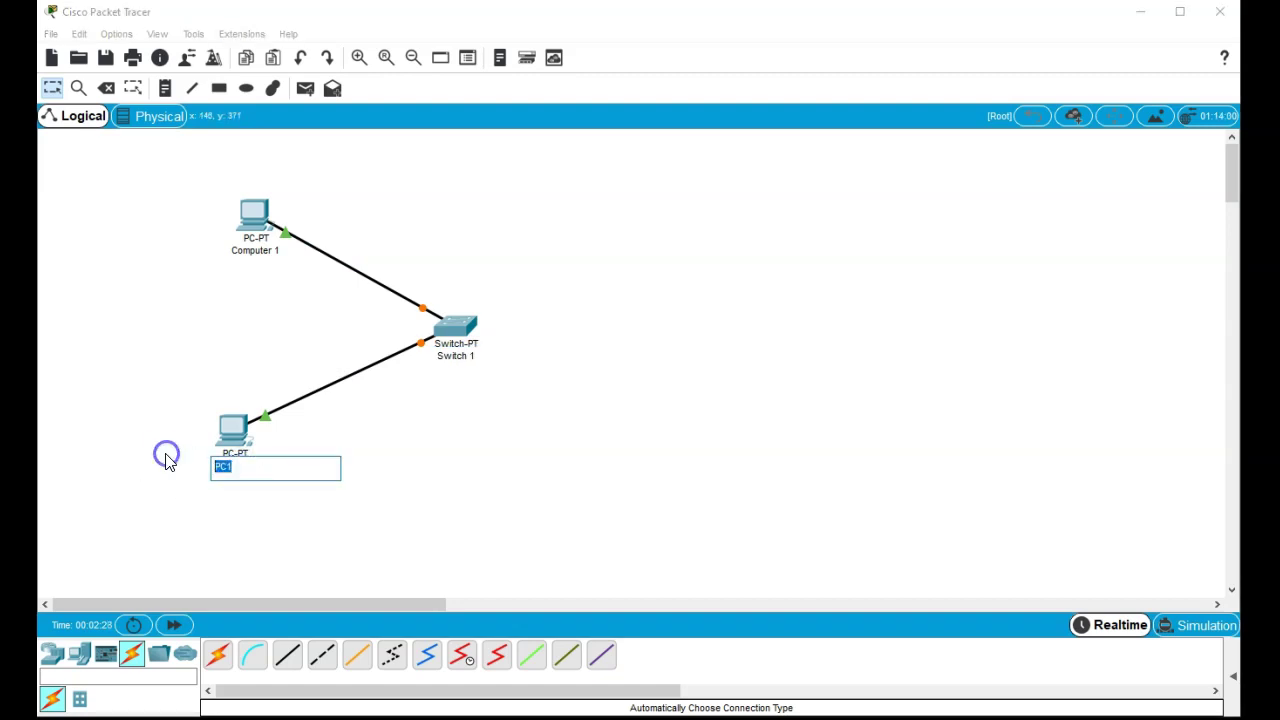
text(Computer 2)
key(Return)
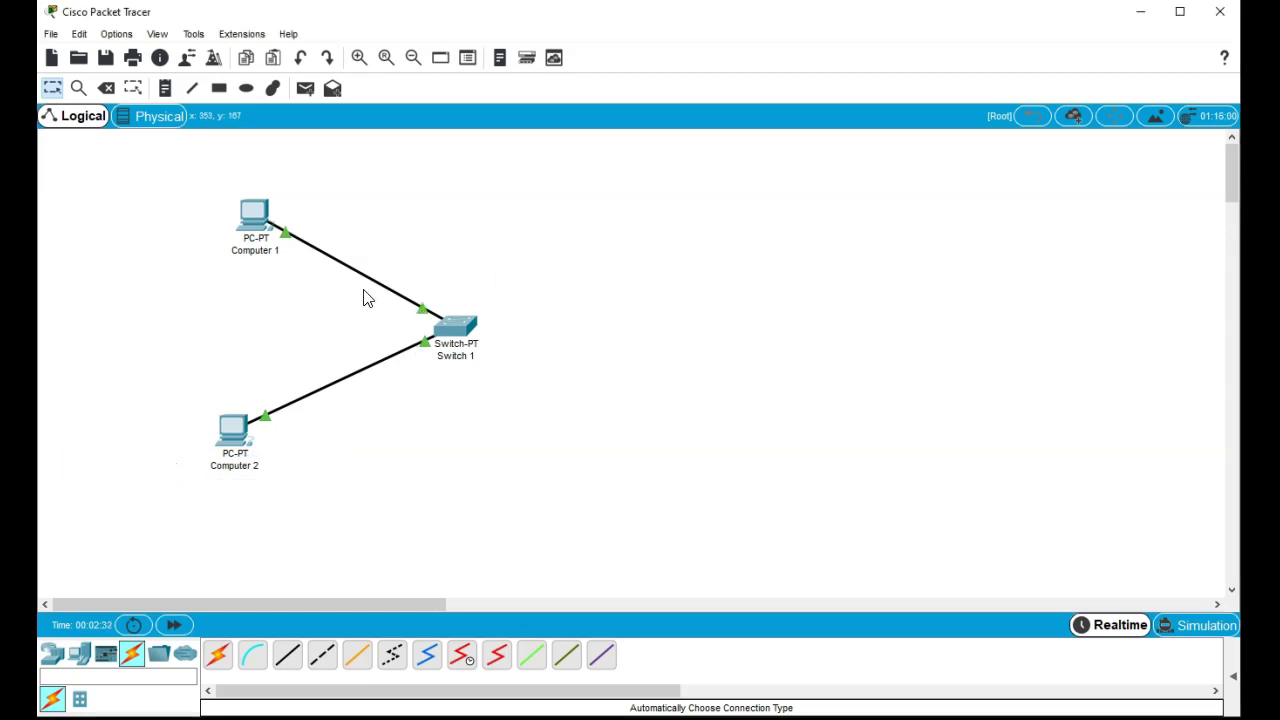
Step: Set Computer 1 to IP 192.168.1.2, mask 255.255.255.0, gateway 192.168.1.1, then close its window
click(256, 216)
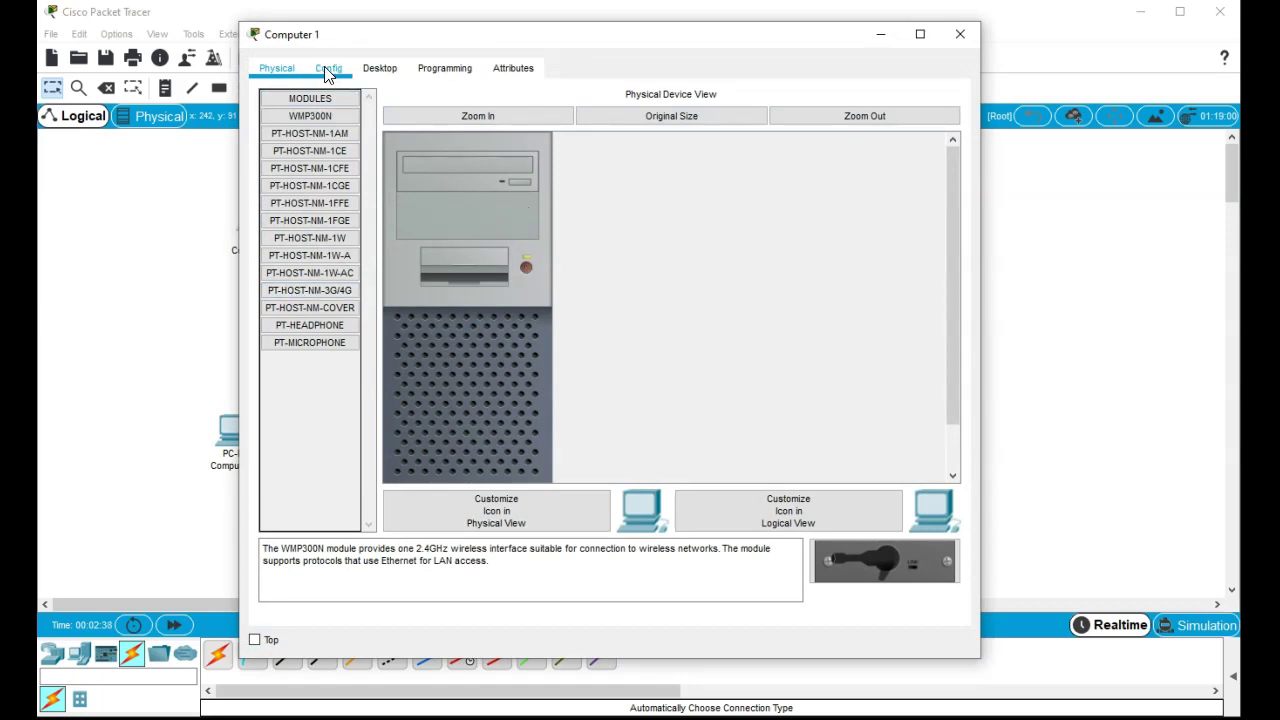
click(380, 70)
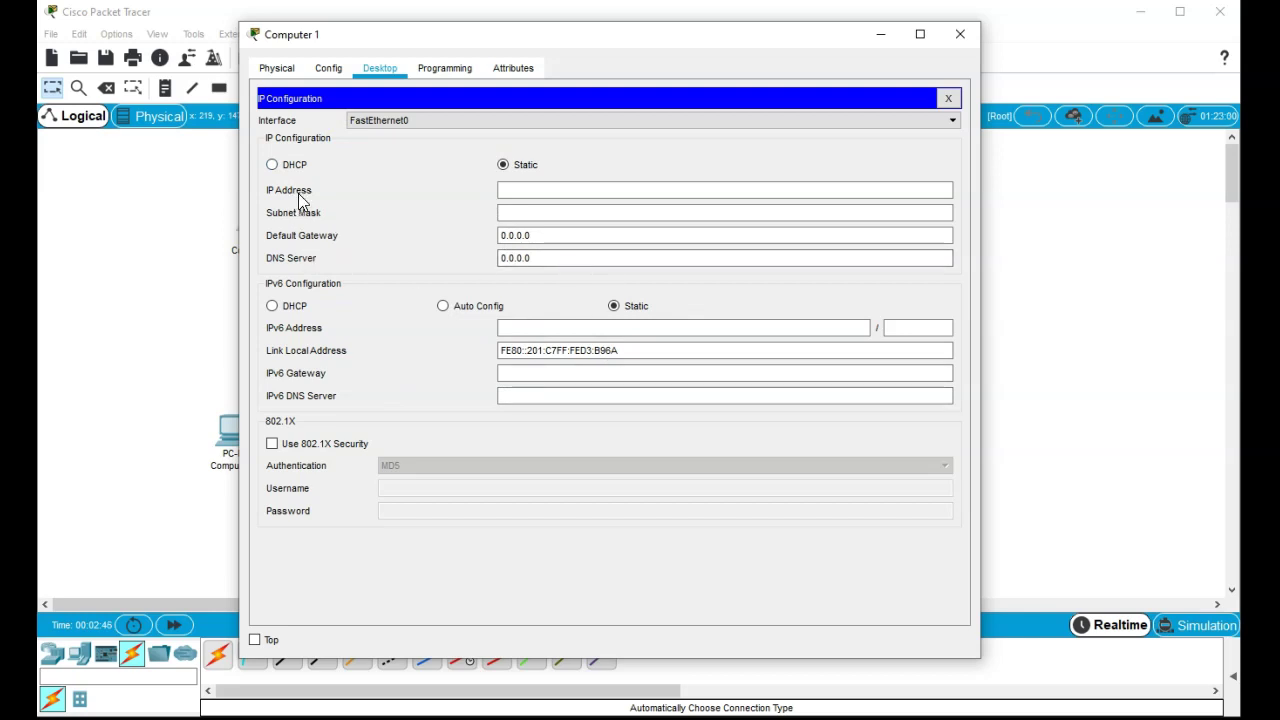
click(513, 190)
text(192.168.1.)
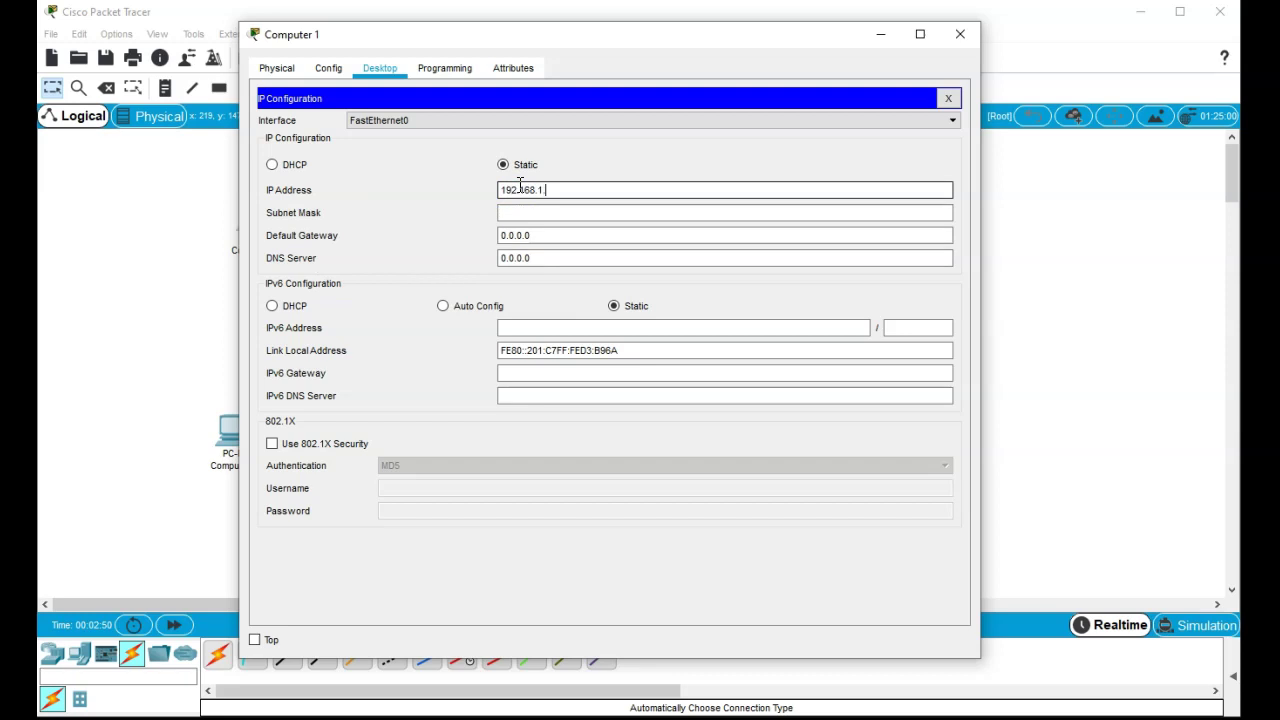
text(2)
key(Tab)
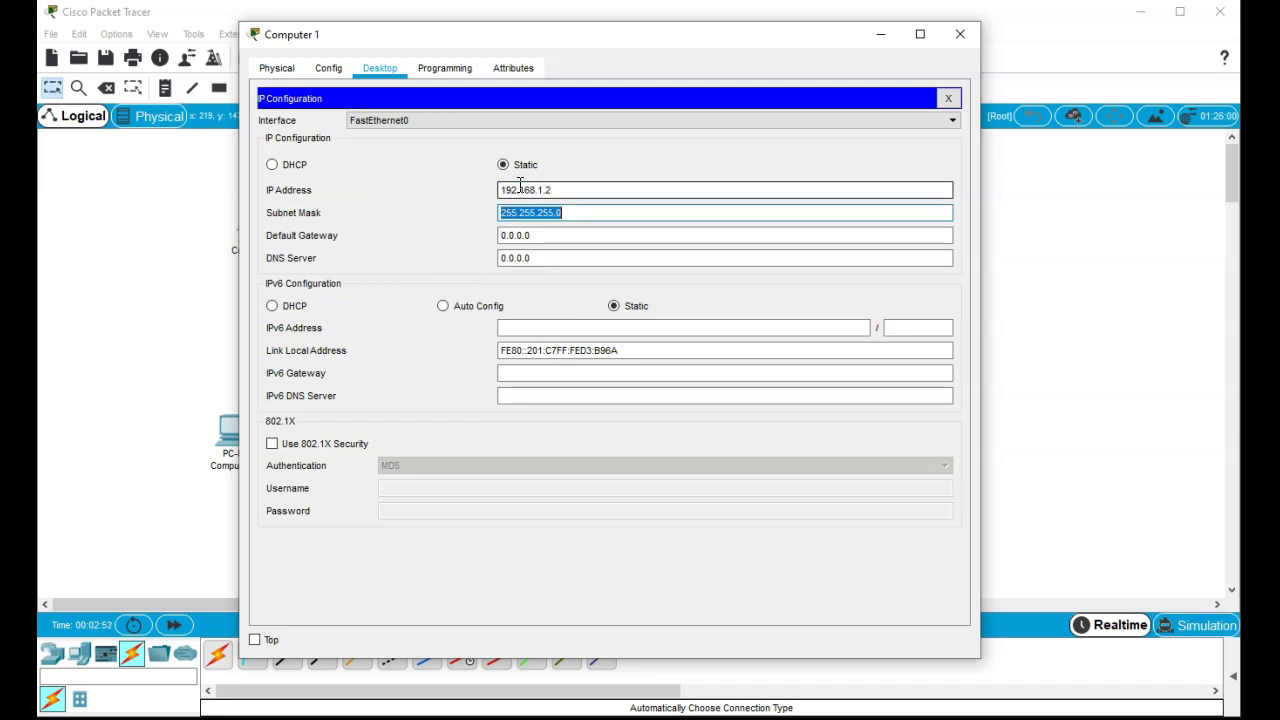
key(Tab)
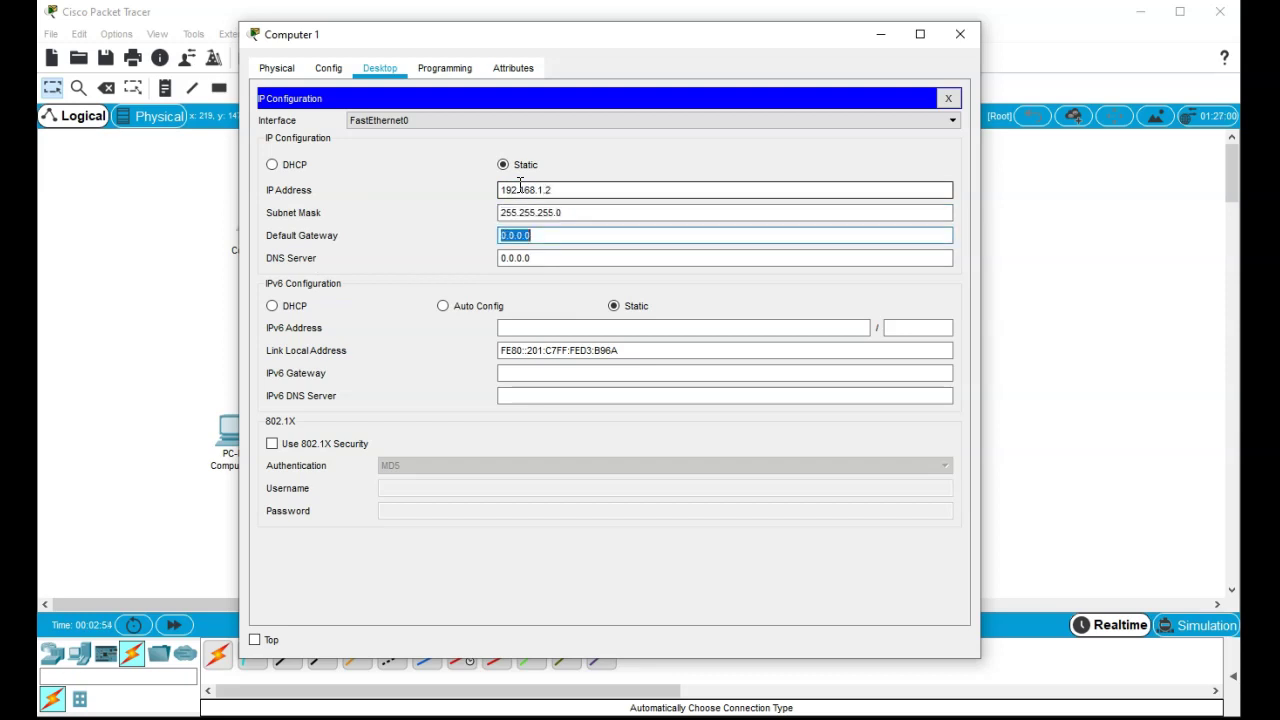
text(192.168.1.1)
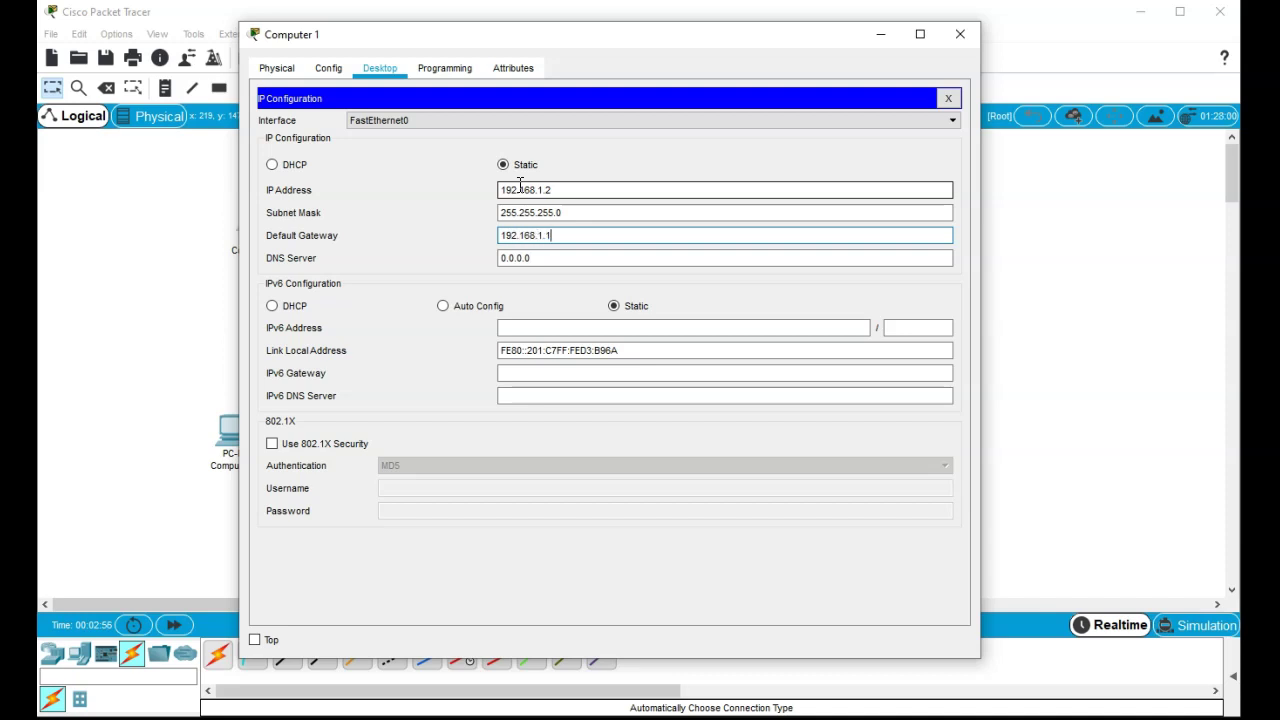
key(Tab)
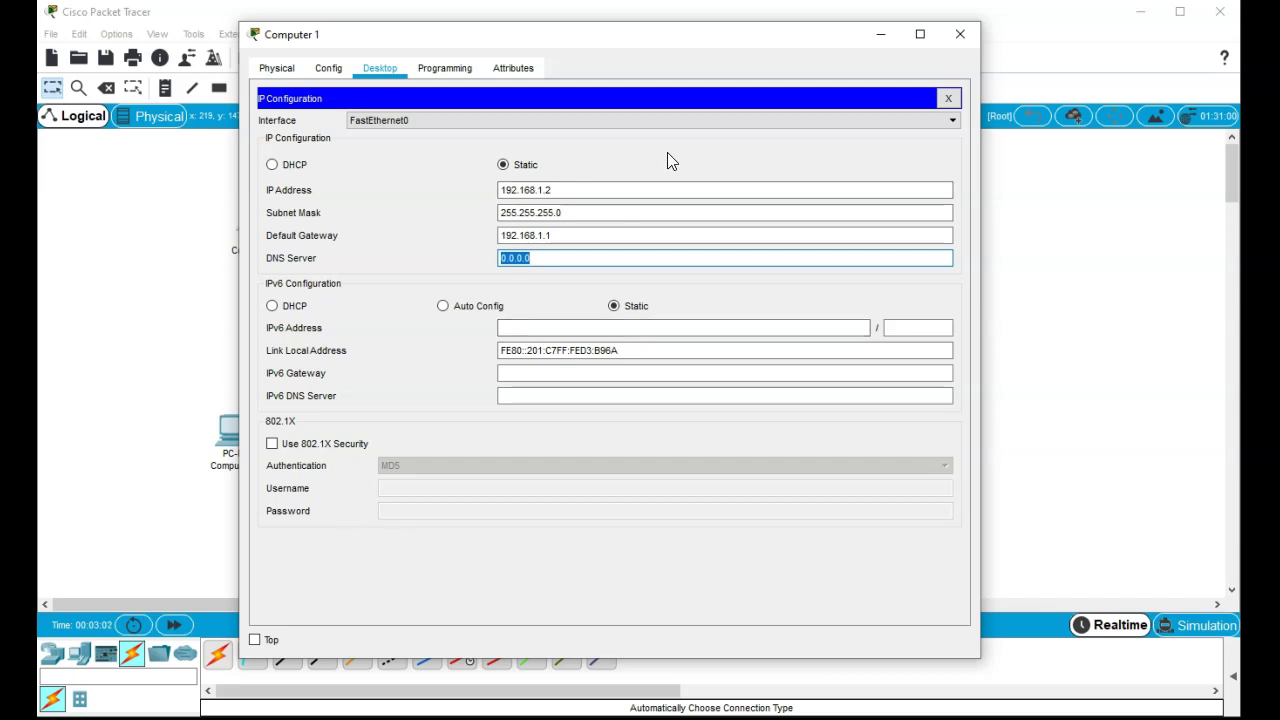
click(947, 98)
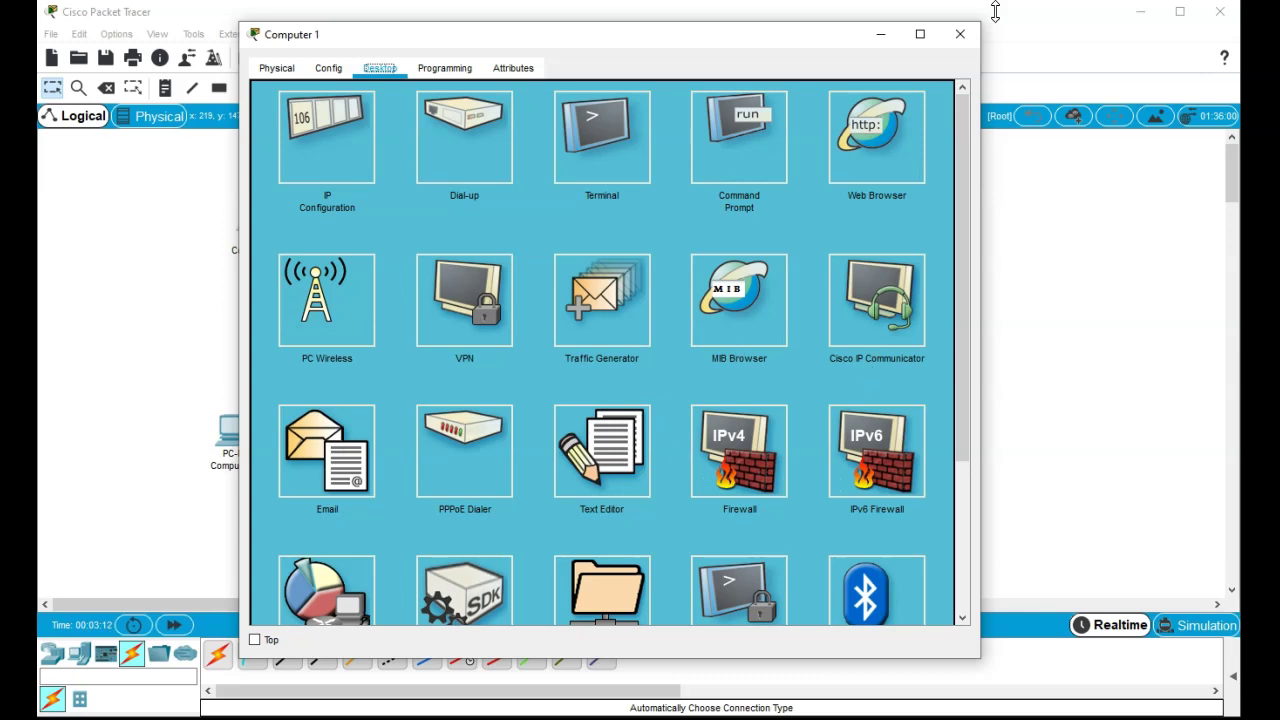
click(960, 34)
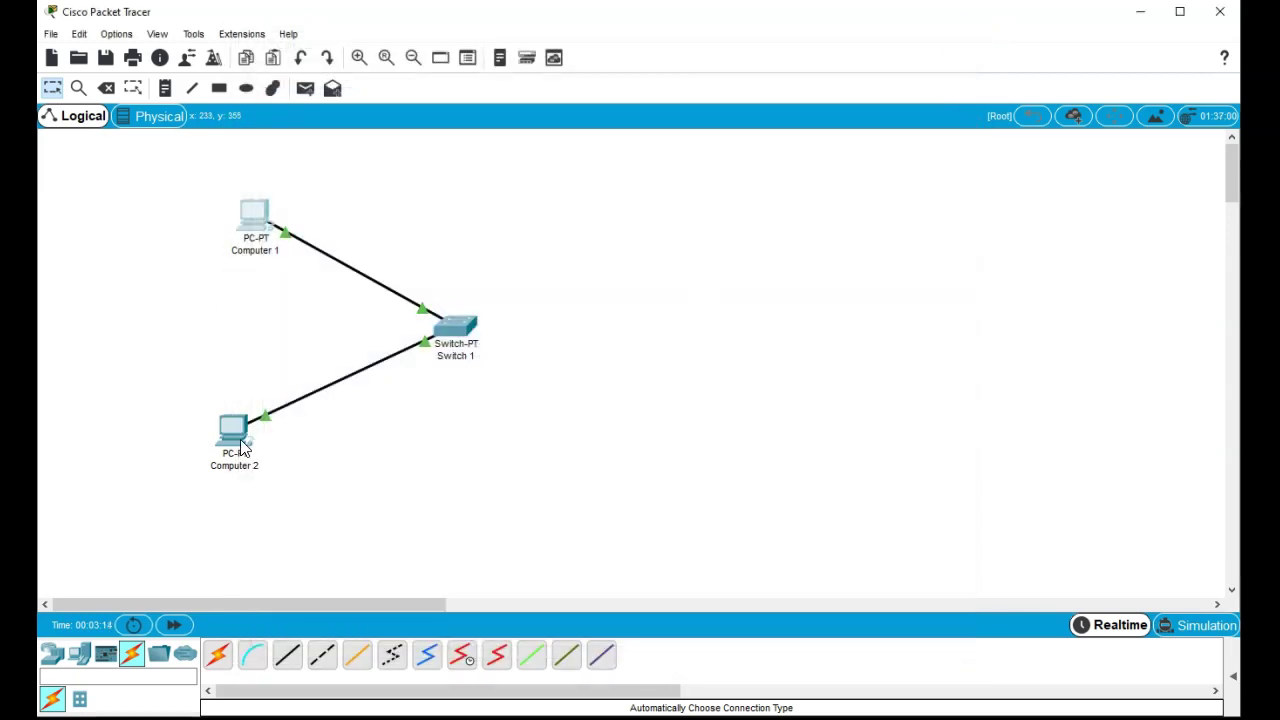
Step: Set Computer 2 to IP 192.168.1.3, mask 255.255.255.0, gateway 192.168.1.1, then close its window
click(243, 453)
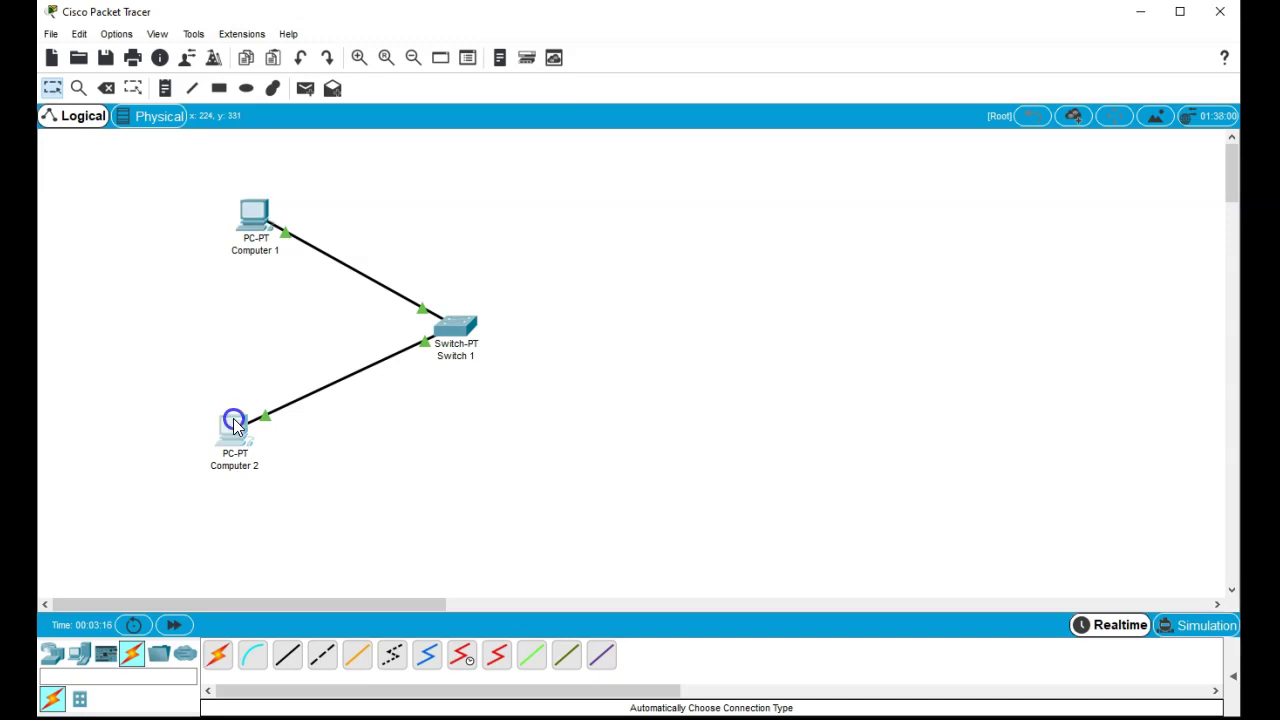
click(380, 68)
click(326, 135)
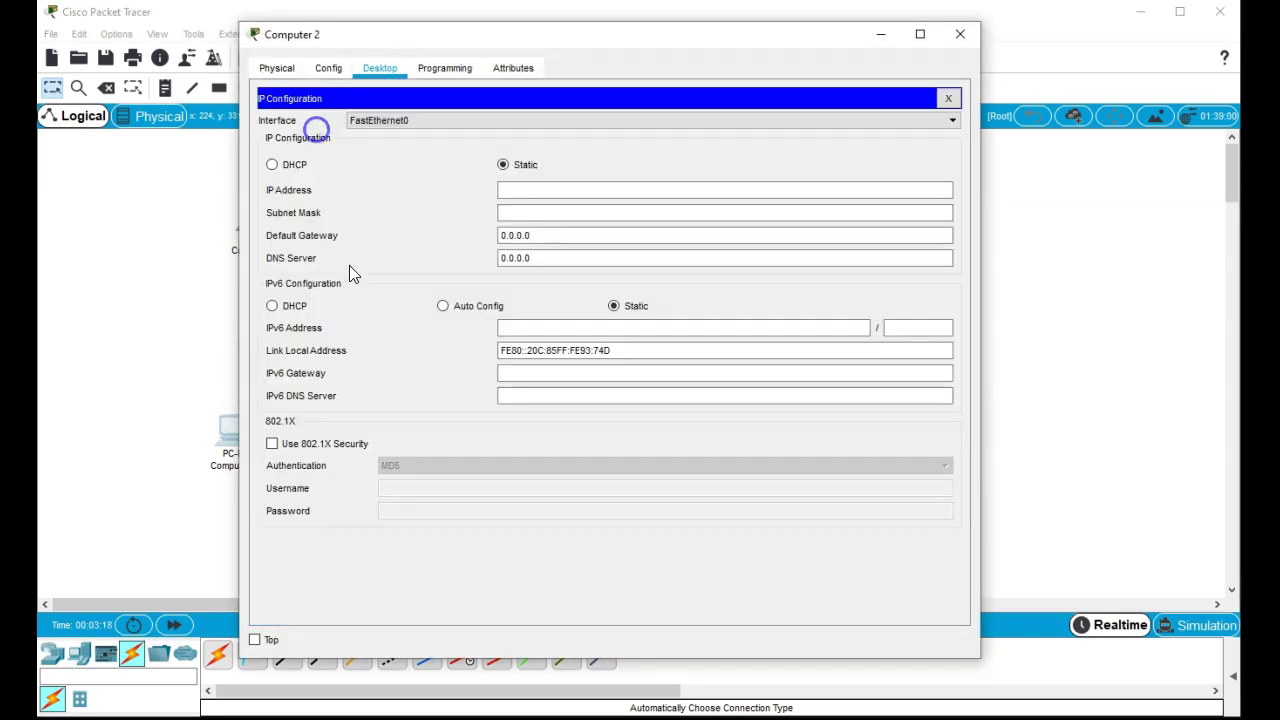
click(510, 190)
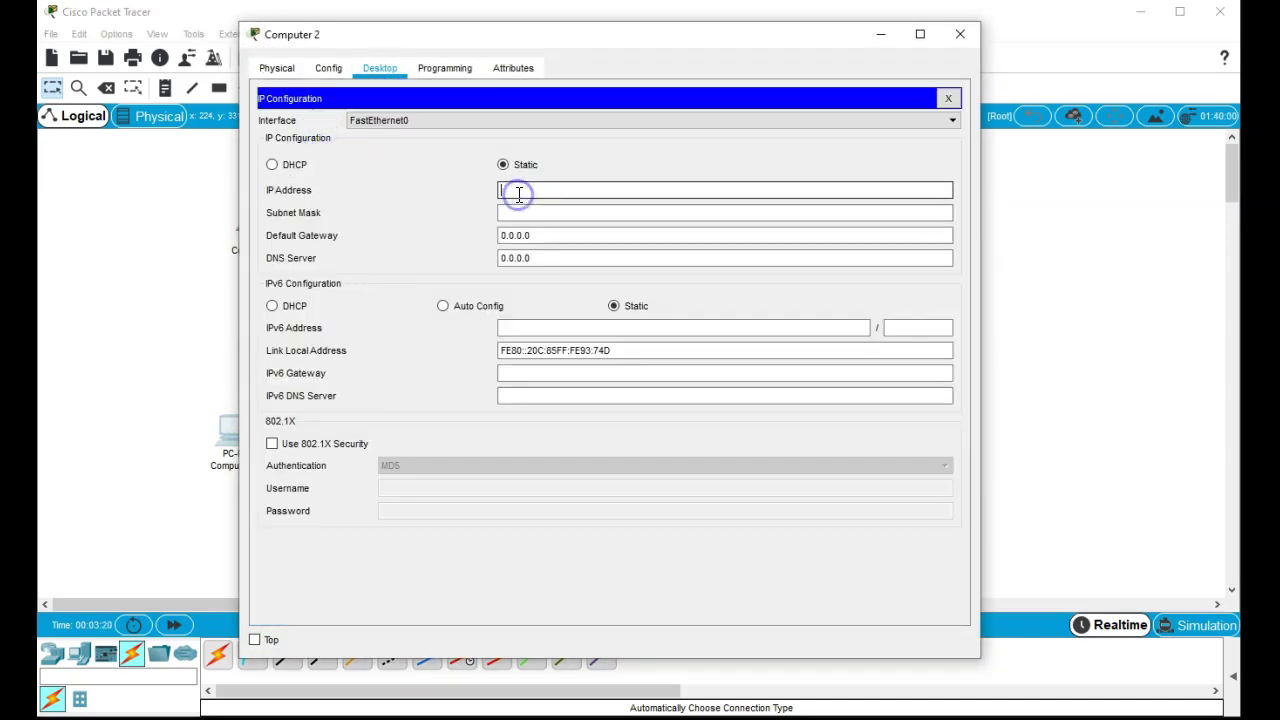
text(192.168.)
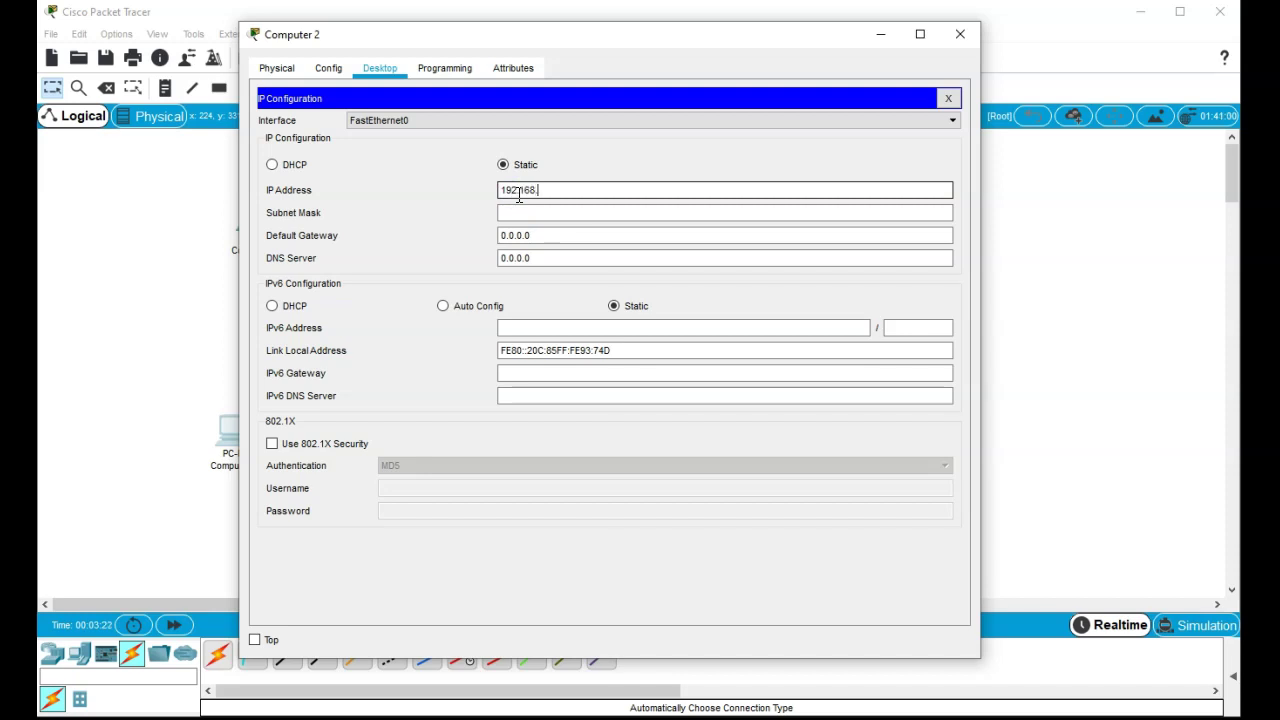
text(1.3)
key(Tab)
key(Tab)
text(19)
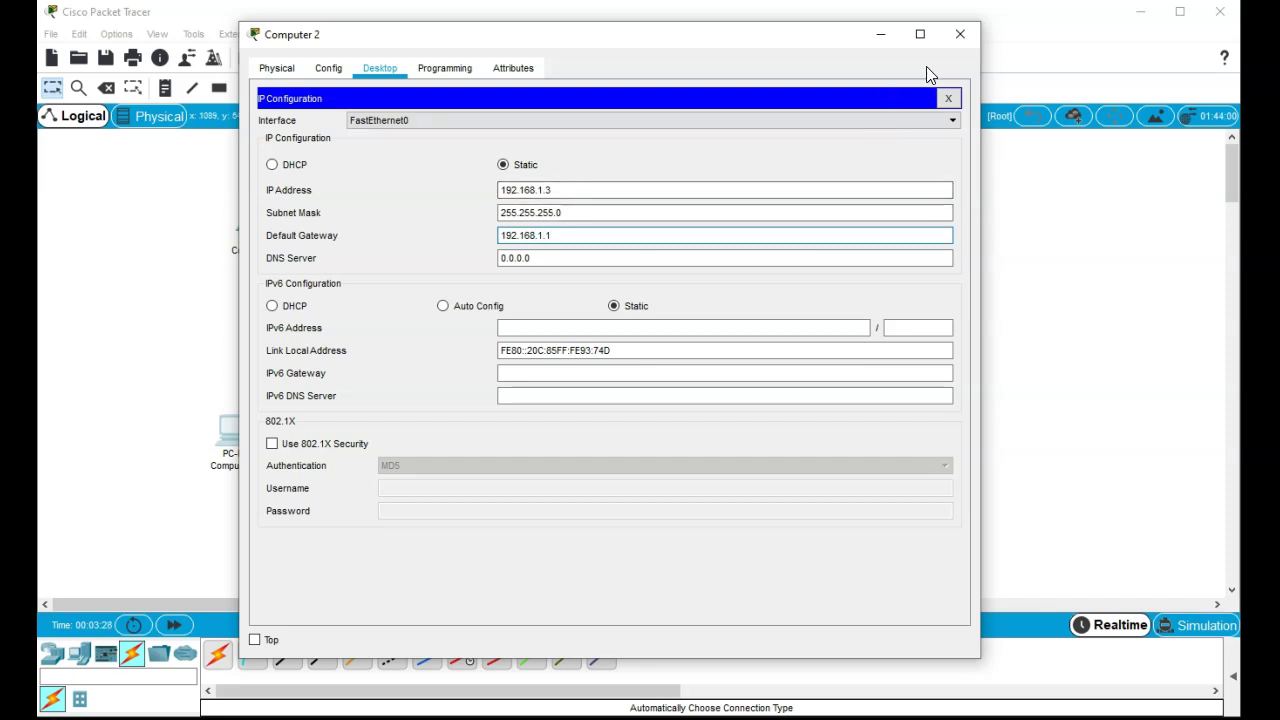
click(948, 97)
click(960, 36)
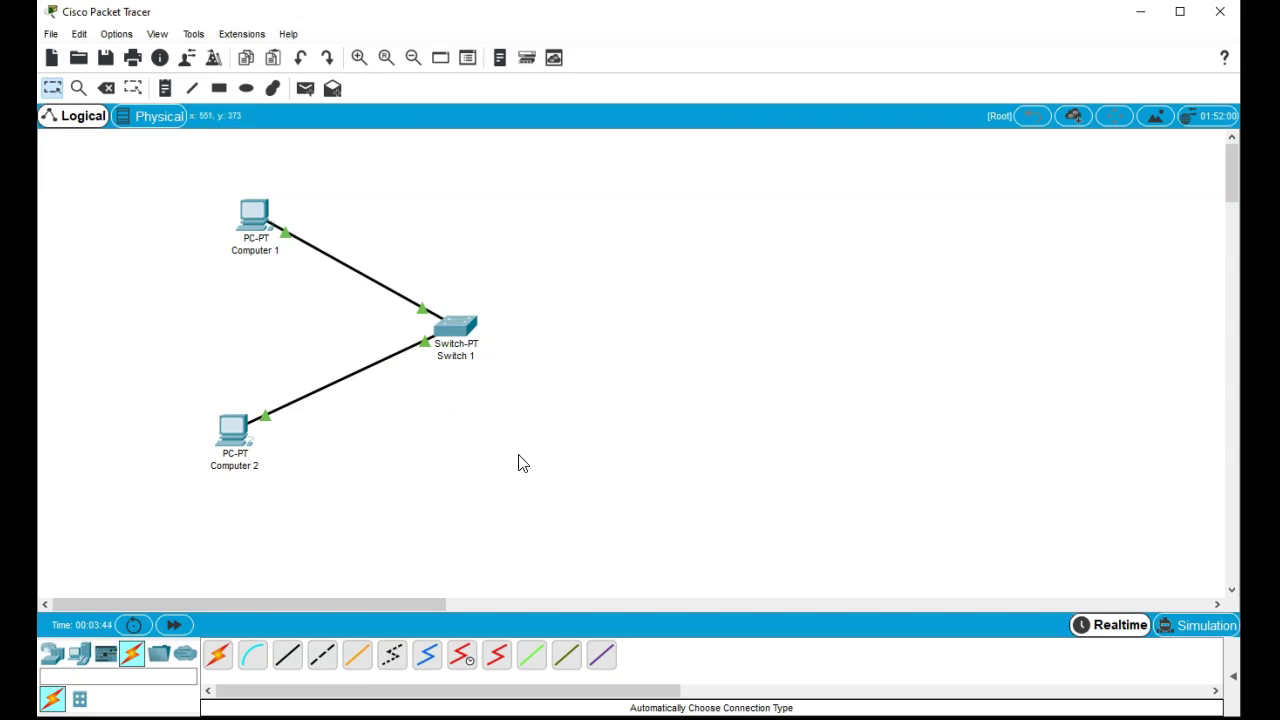
Step: In the Physical view, move Home City and rename it 'Gray, GA'
click(160, 118)
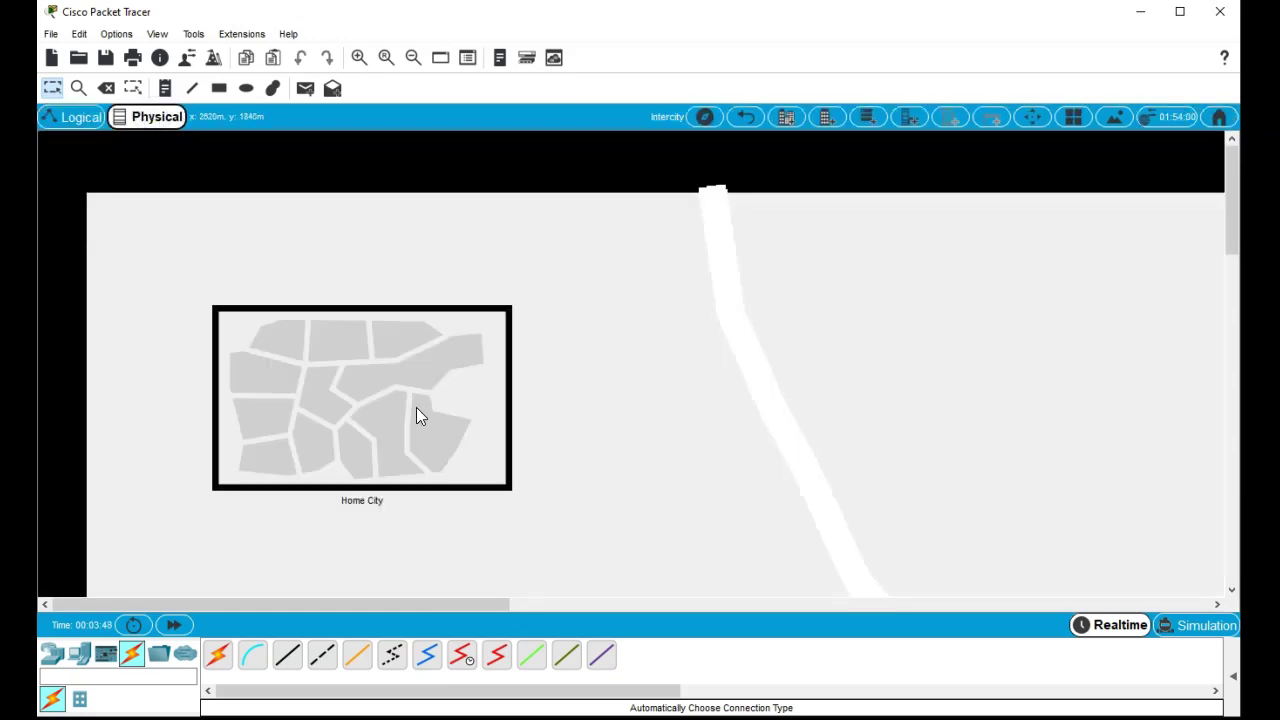
drag(417, 409, 509, 342)
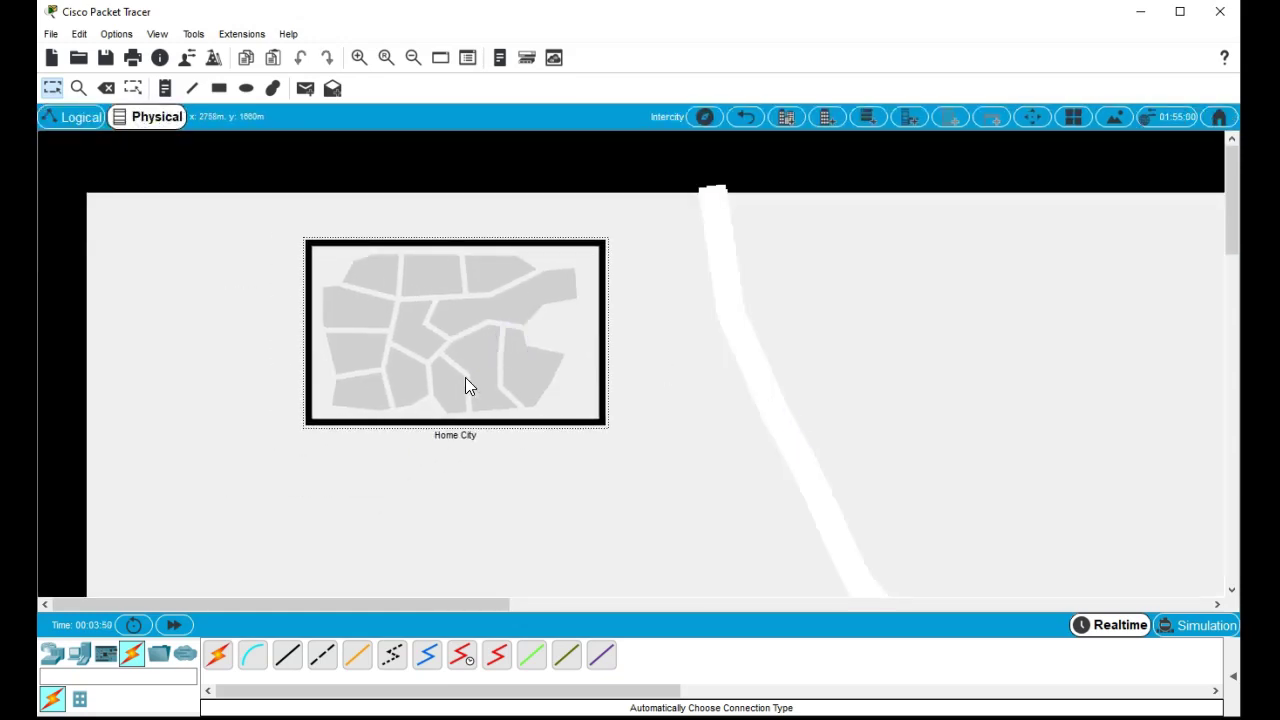
double_click(470, 437)
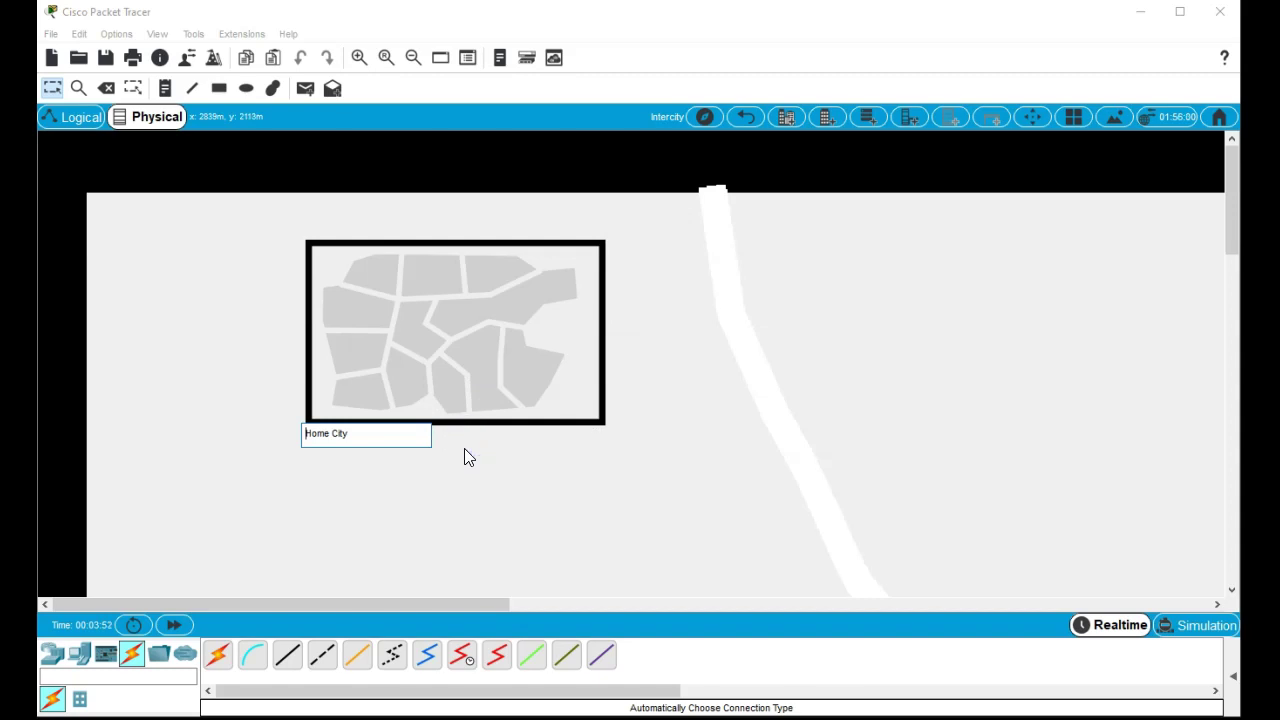
key(ctrl+a)
text(Gray, GA)
key(Return)
click(500, 477)
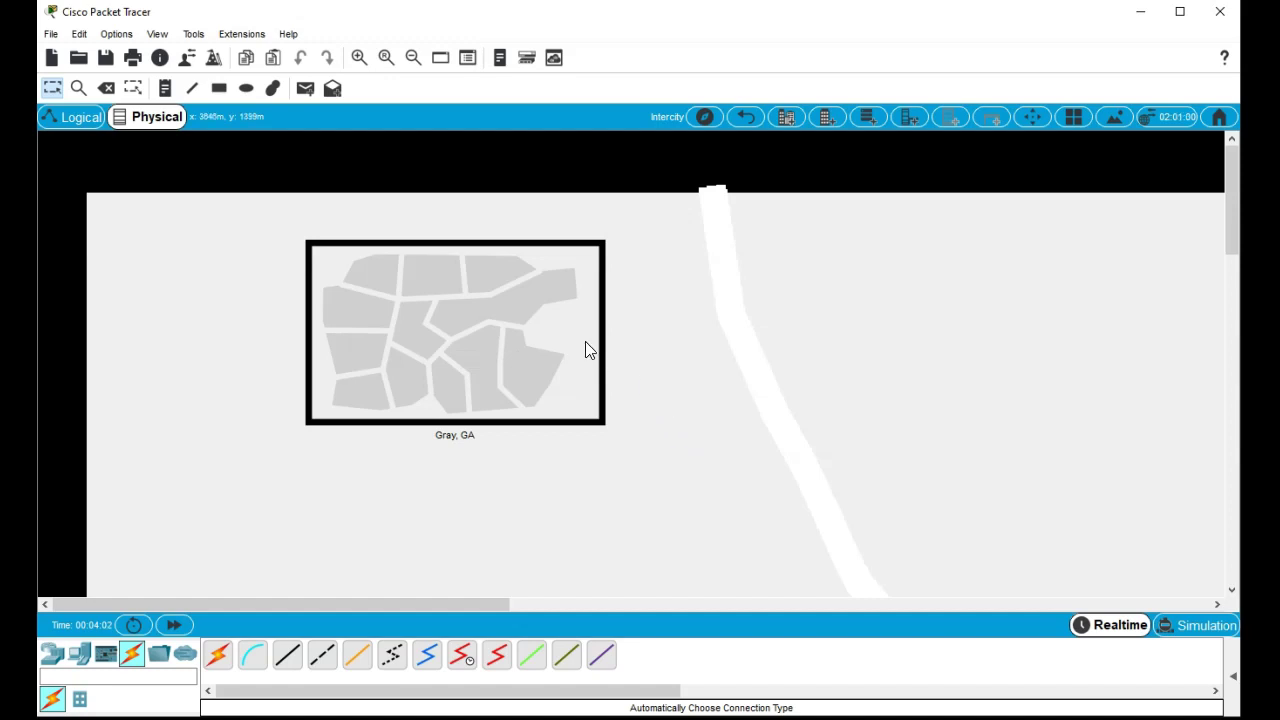
Step: Add a new city to the right of the road and name it 'Macon, GA'
click(786, 118)
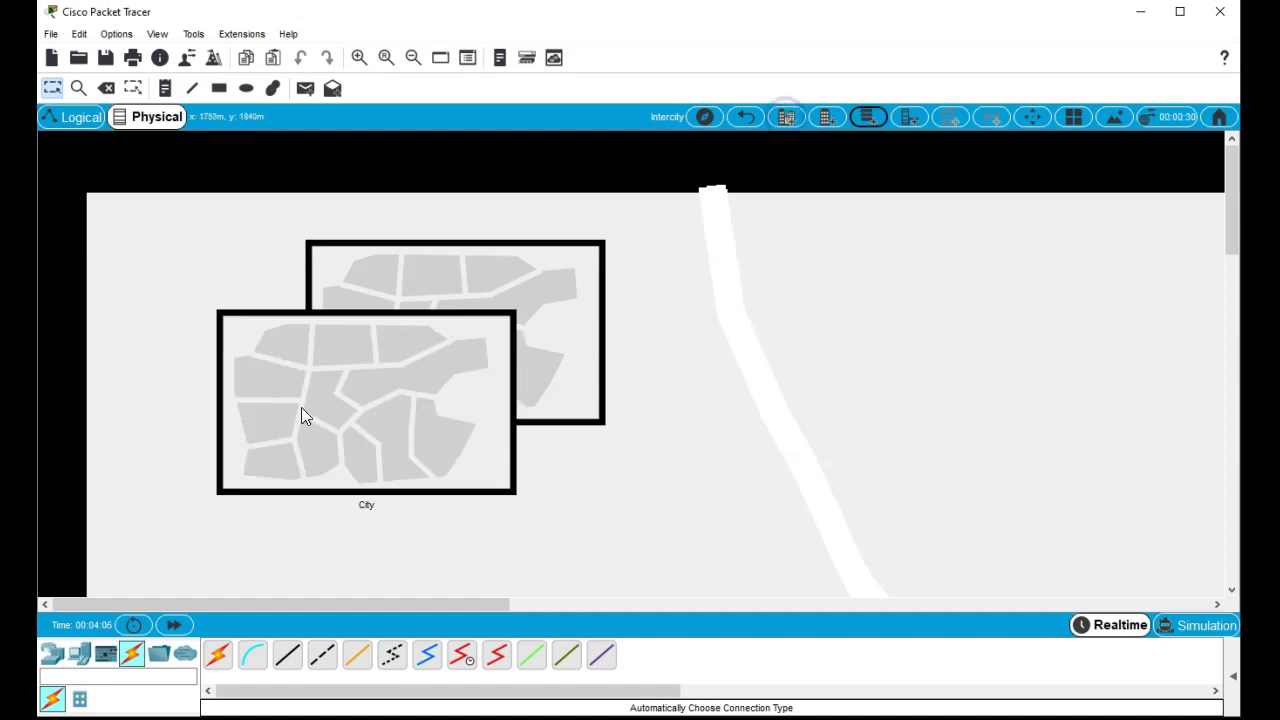
drag(301, 407, 921, 323)
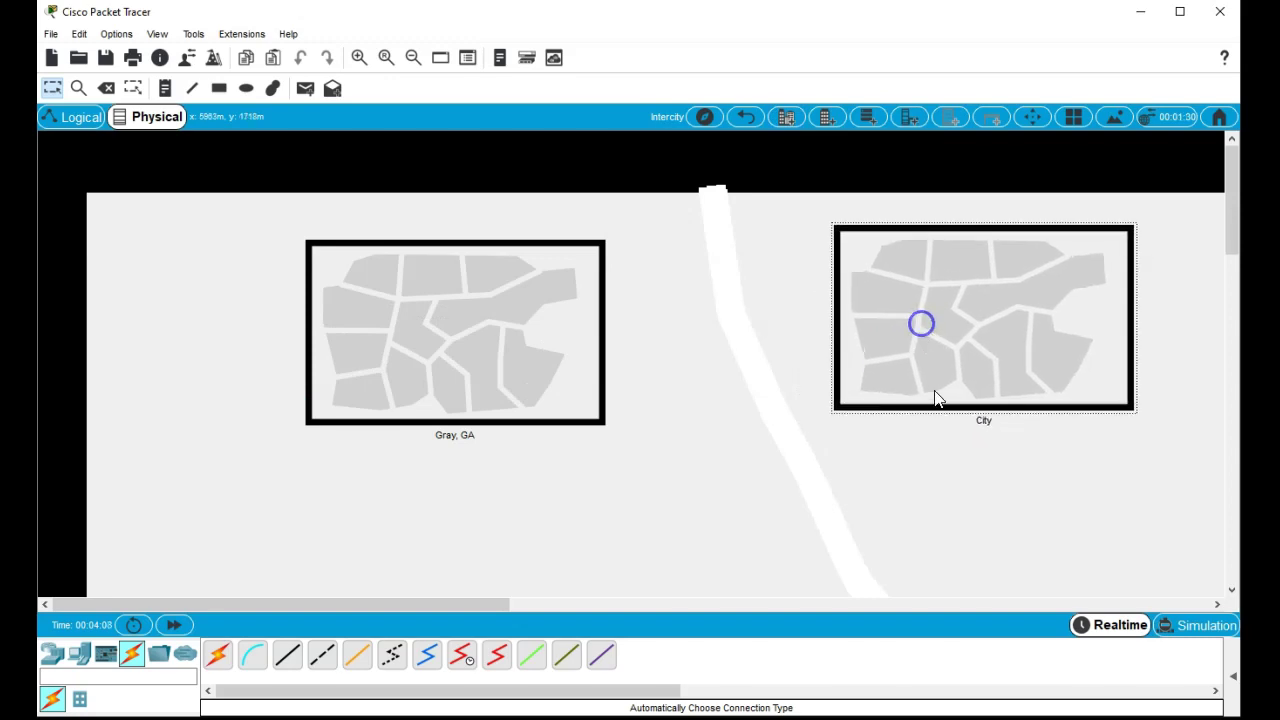
click(983, 426)
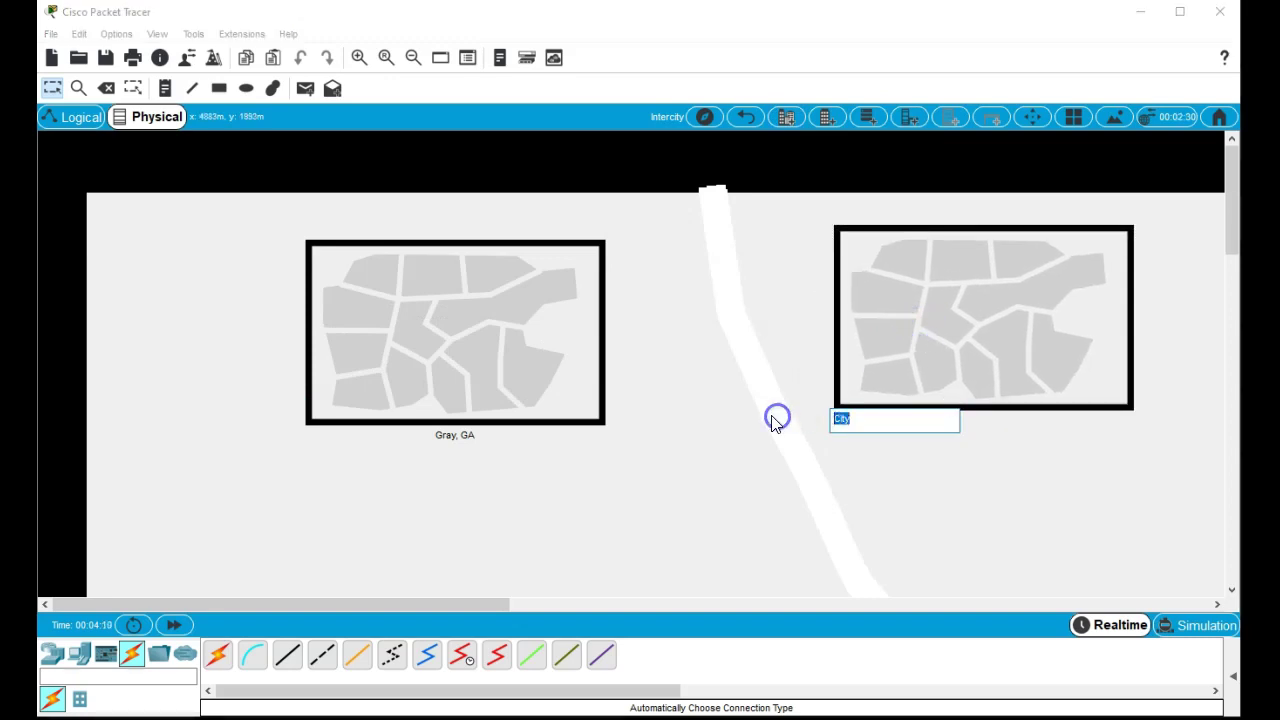
text(Macon, GA)
key(Return)
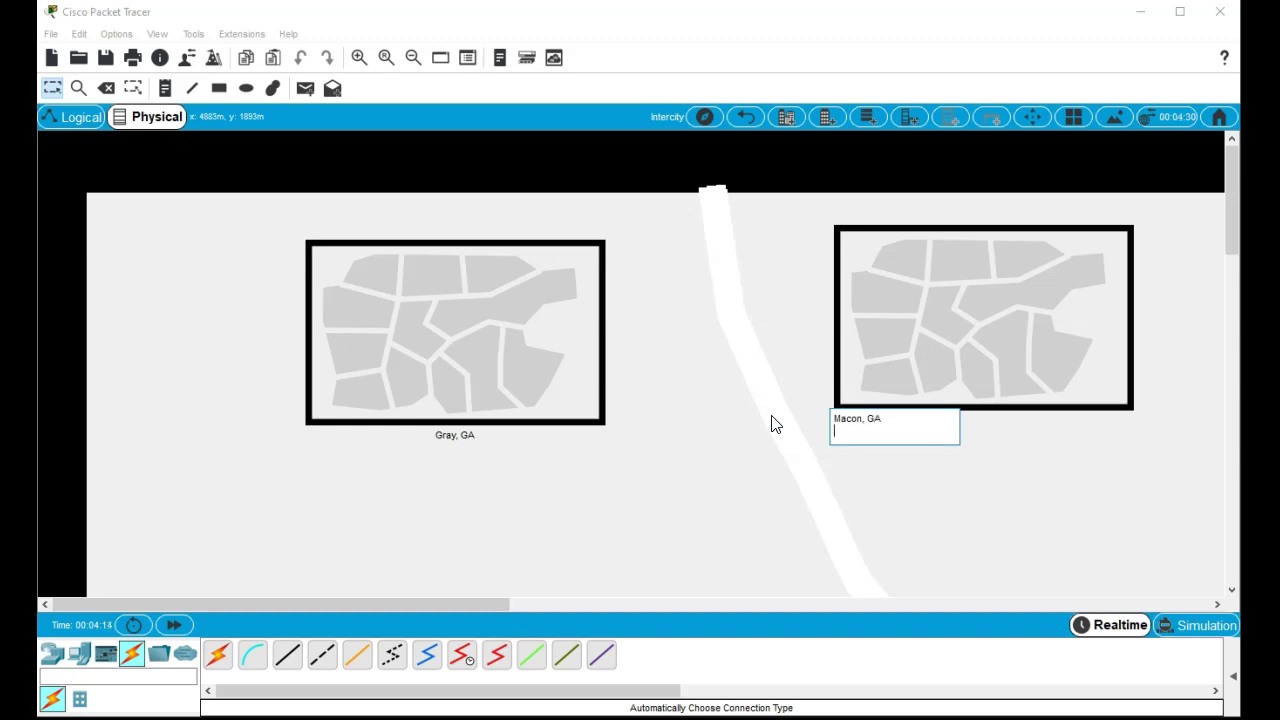
click(974, 507)
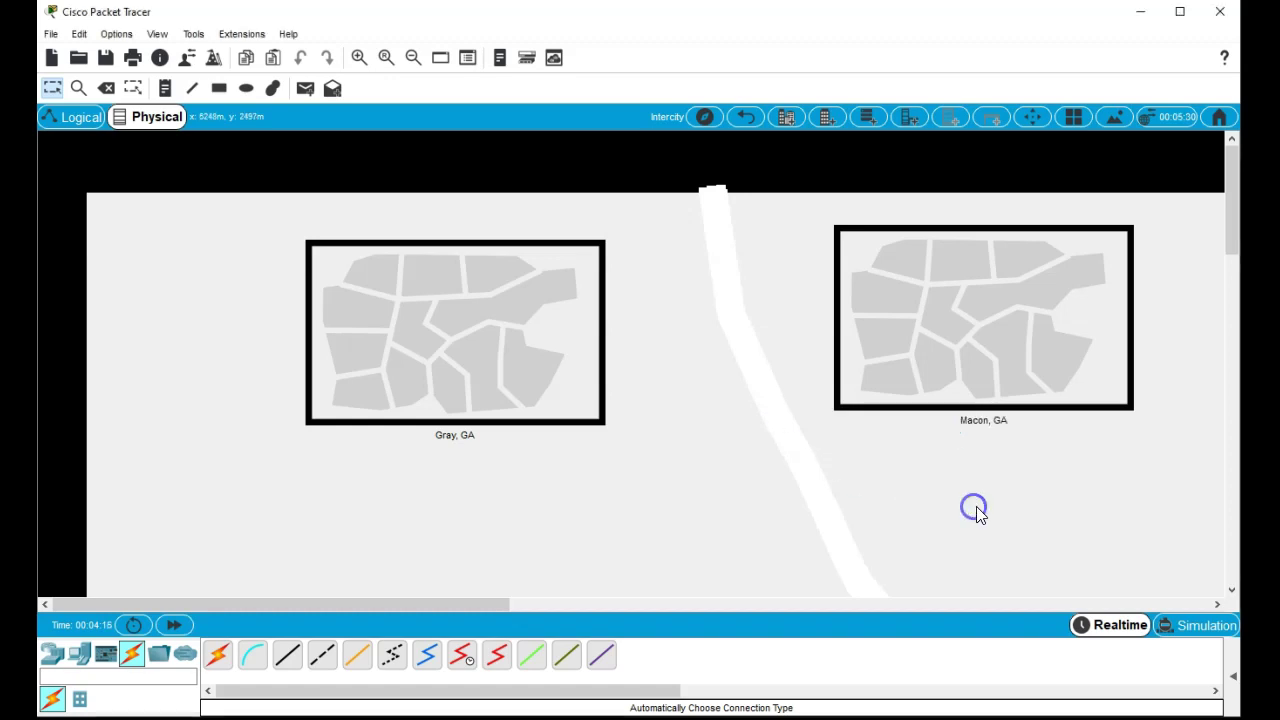
Step: Open Gray, GA, center Corporate Office, and add a new building beside it
click(481, 337)
drag(325, 325, 572, 343)
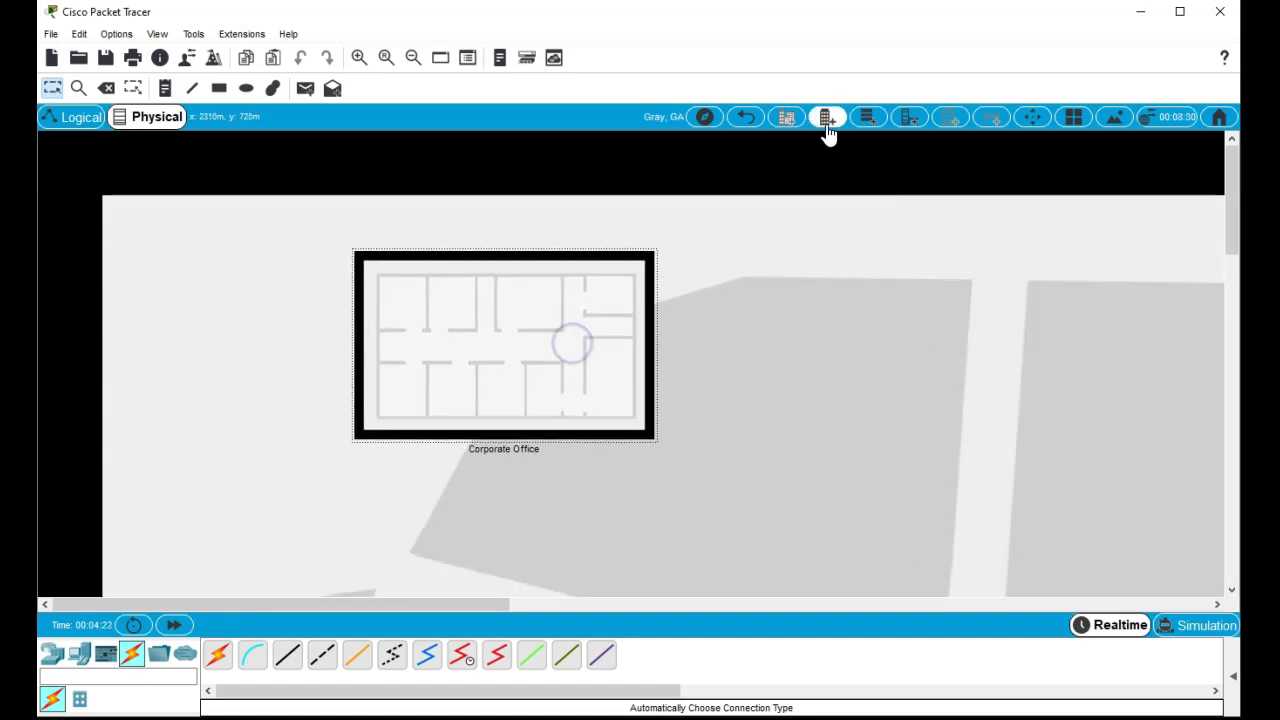
click(831, 126)
drag(355, 310, 1005, 332)
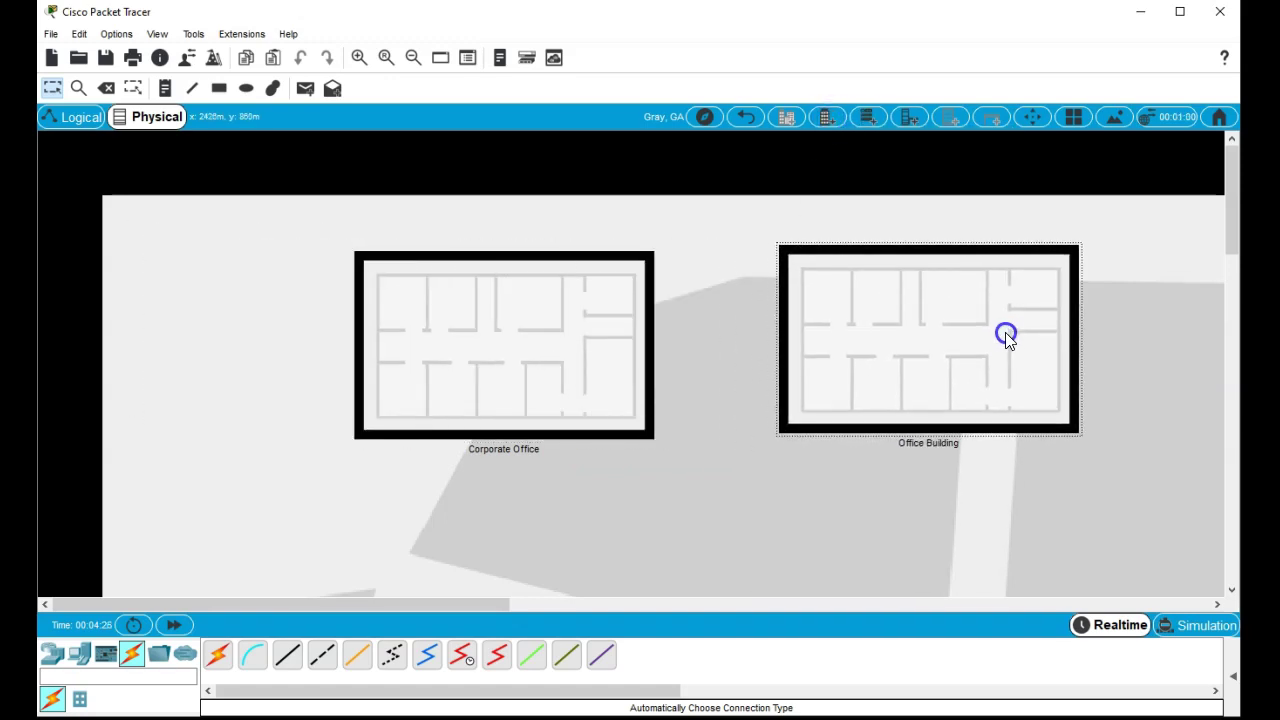
Step: Rename the Corporate Office building to 'Art and Science'
click(512, 446)
triple_click(386, 440)
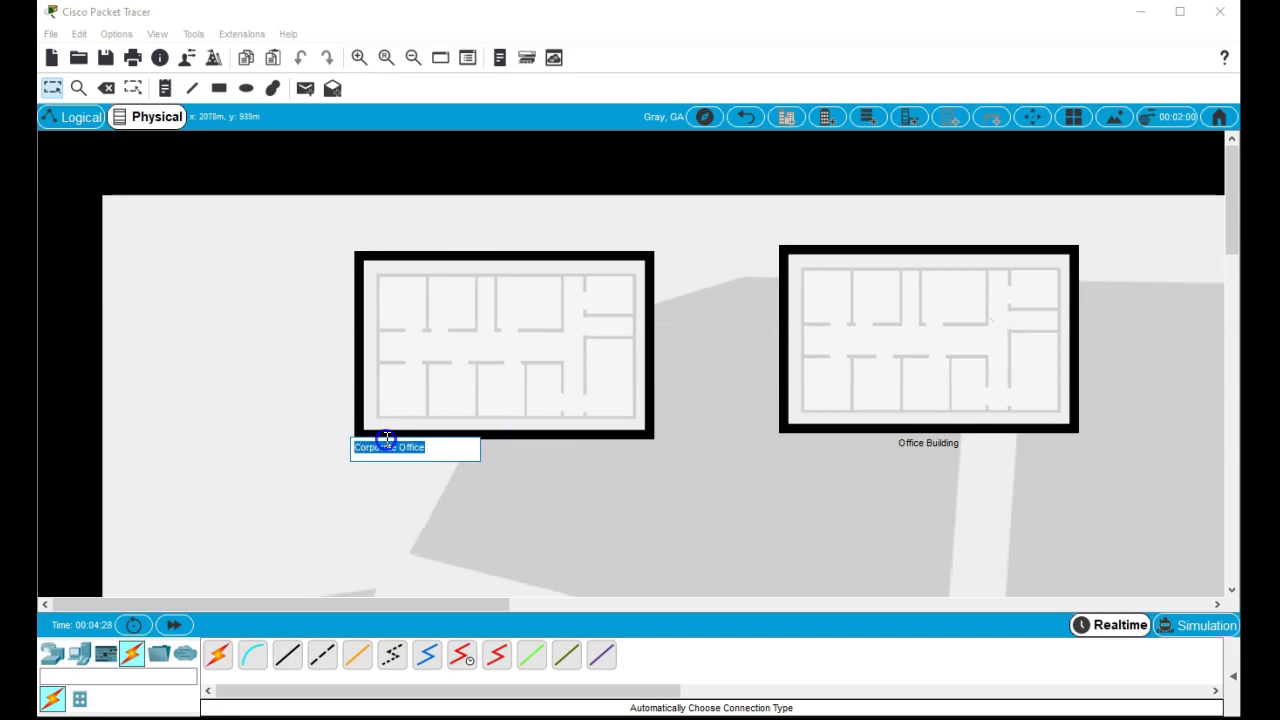
click(307, 433)
text(Arts)
text( an)
key(BackSpace)
key(BackSpace)
key(BackSpace)
key(BackSpace)
text(and Science)
key(Return)
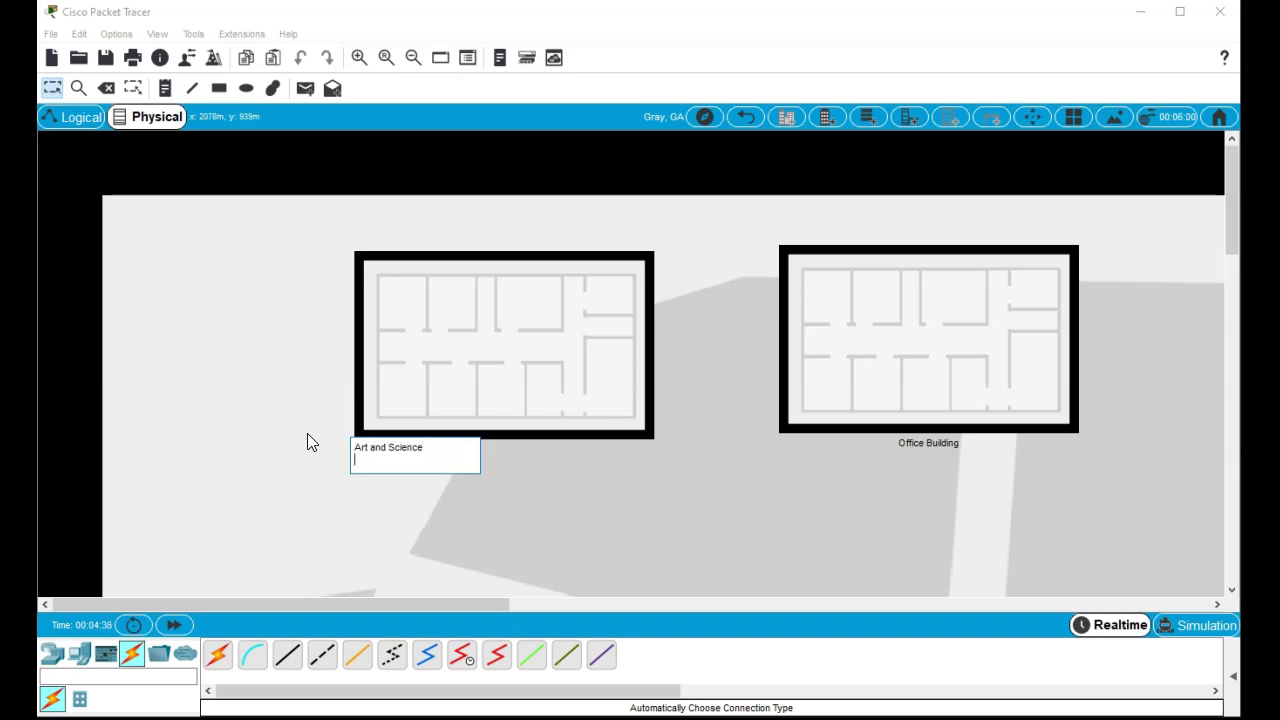
click(748, 483)
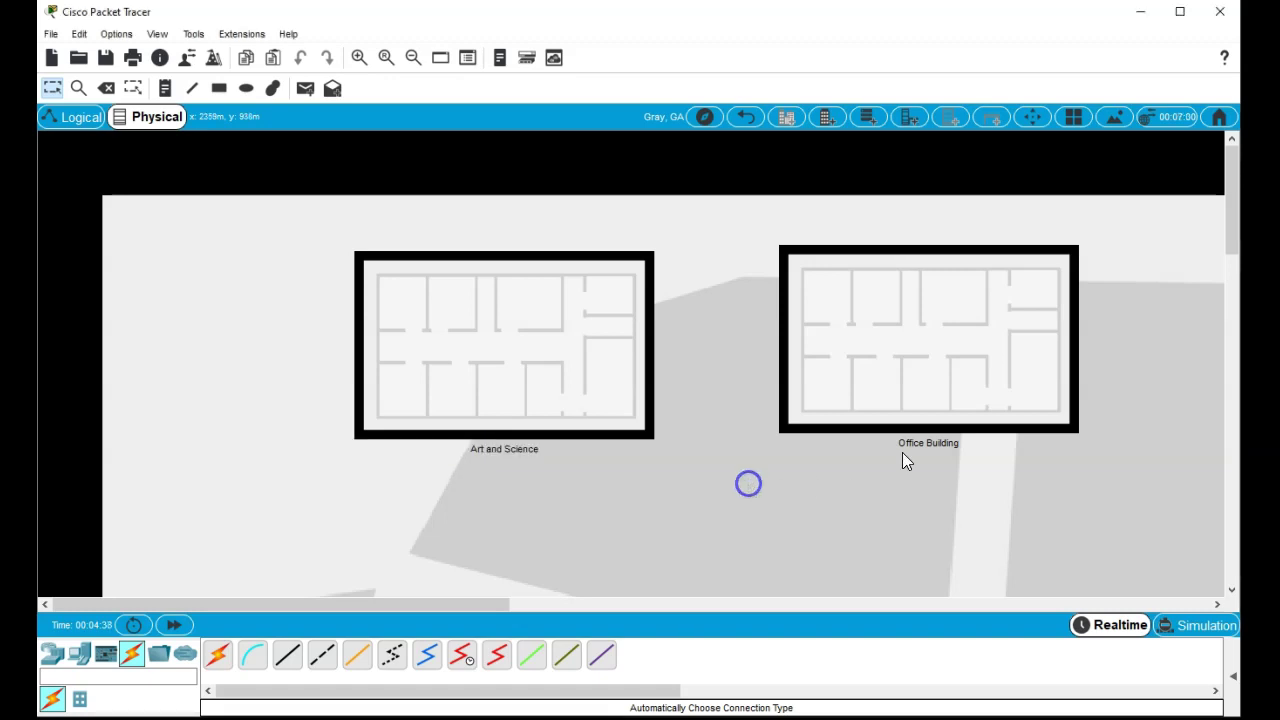
Step: Rename the Office Building to 'Business'
click(926, 441)
key(ctrl+a)
text(Busin)
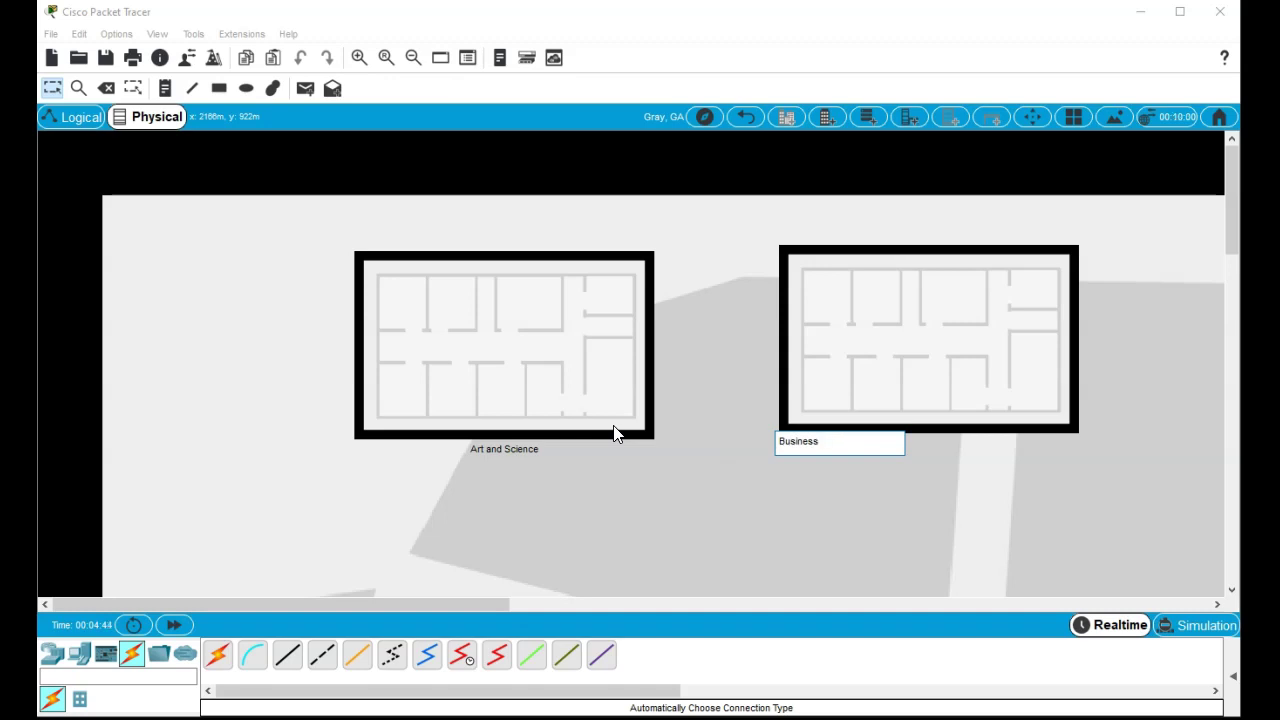
click(762, 506)
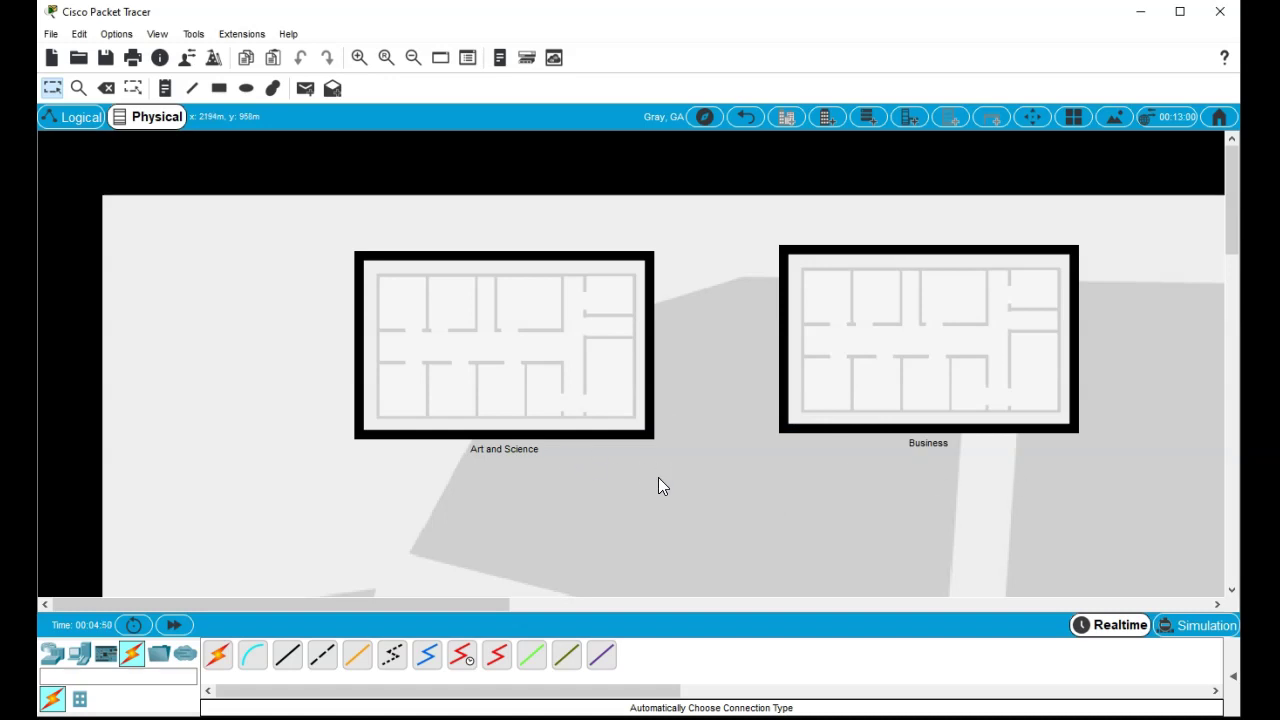
Step: Inside the Art and Science floor plan, place one computer in a left room and the other in a room further right
click(459, 346)
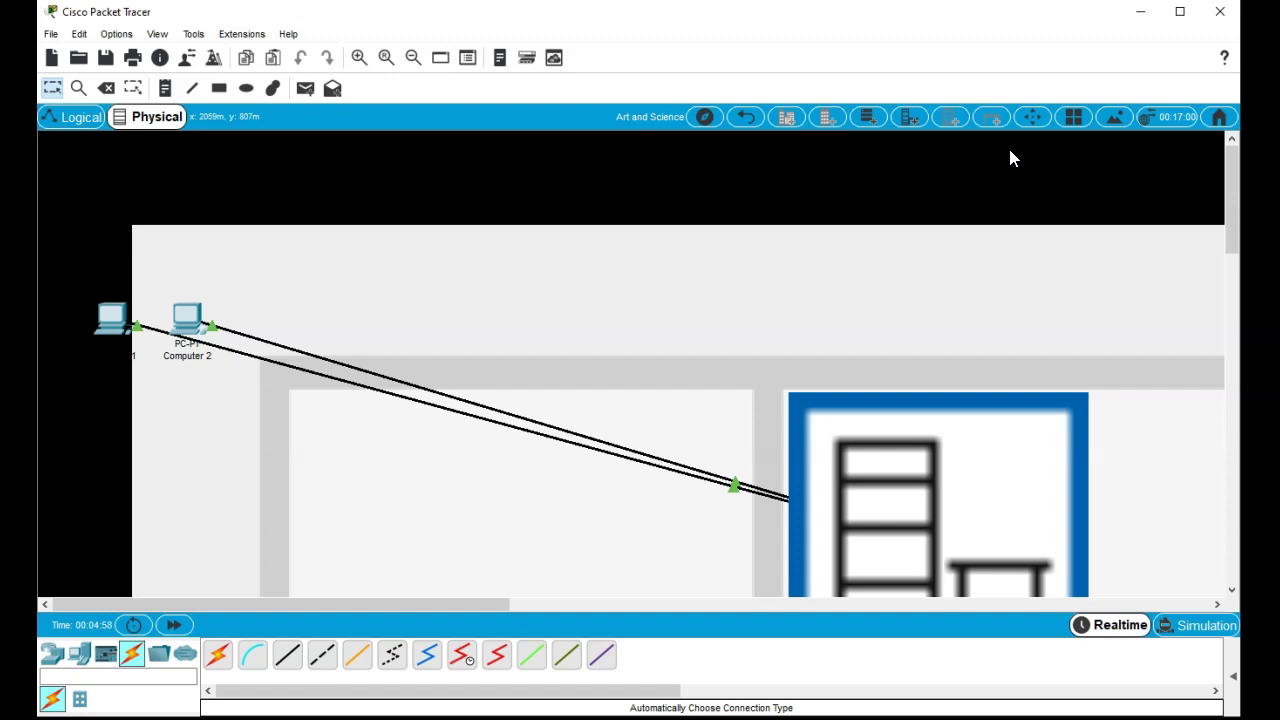
click(411, 57)
click(411, 57)
click(411, 57)
click(411, 57)
click(411, 57)
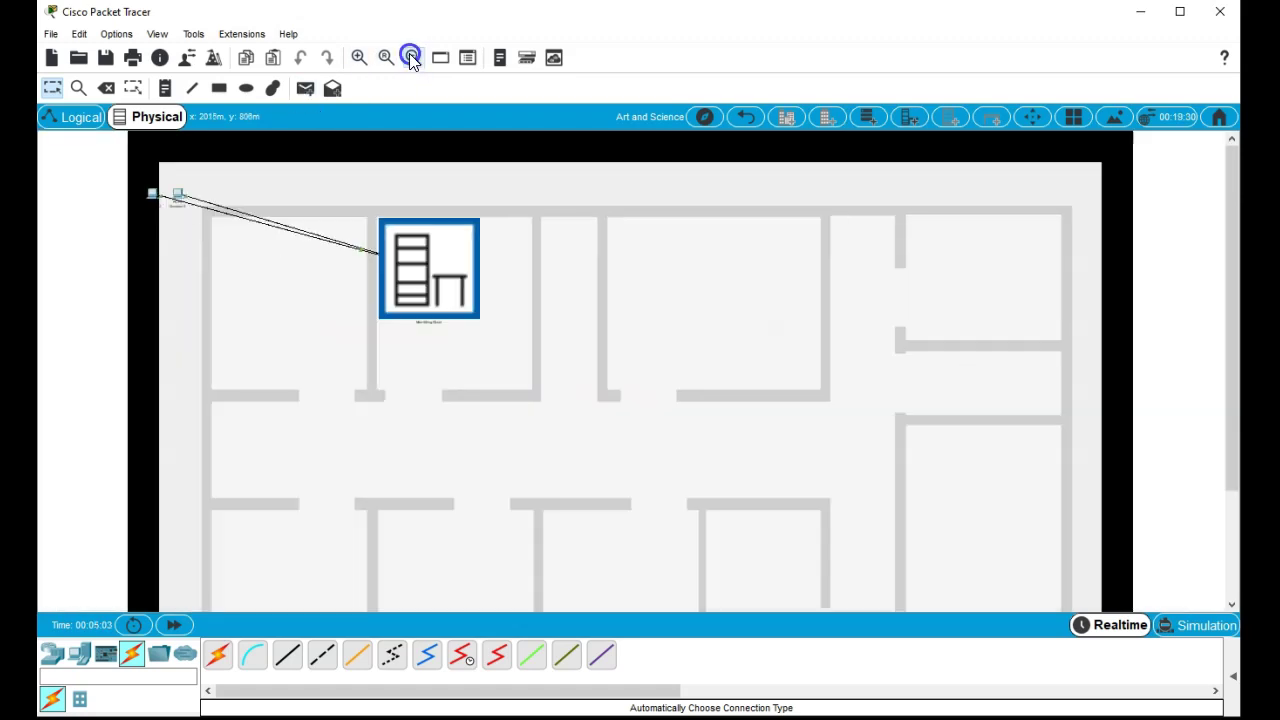
click(411, 57)
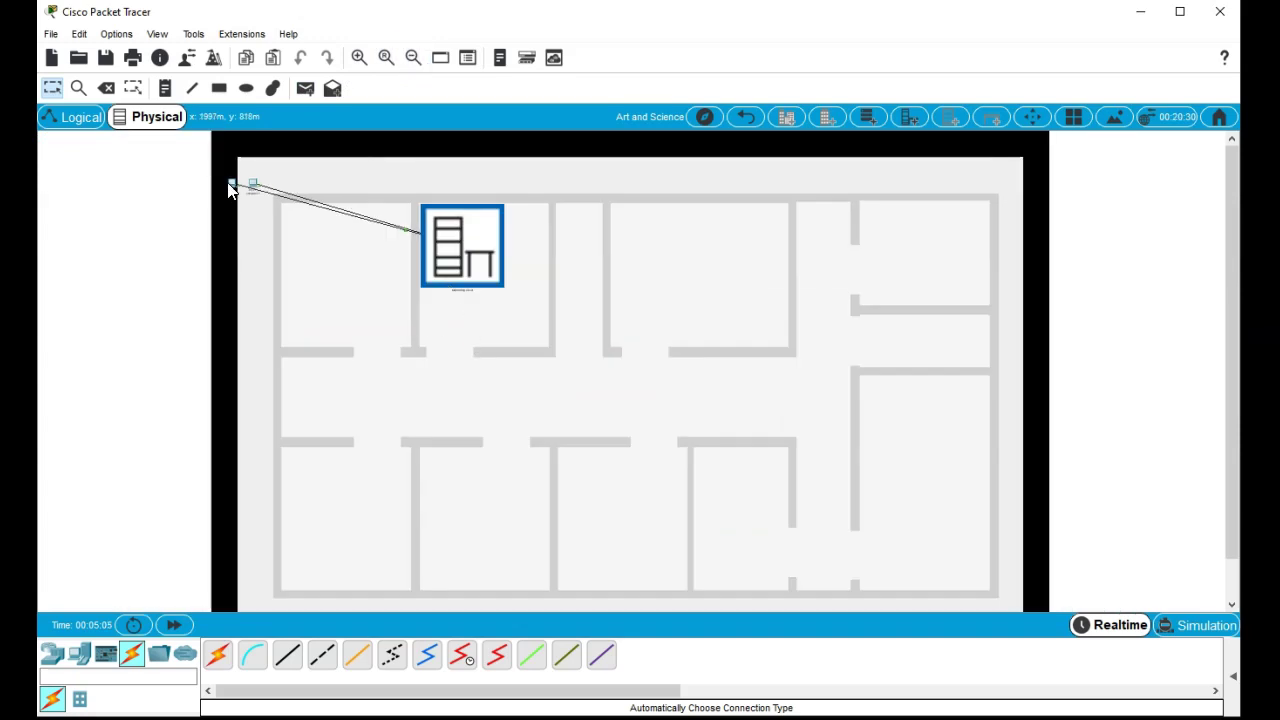
drag(230, 186, 322, 276)
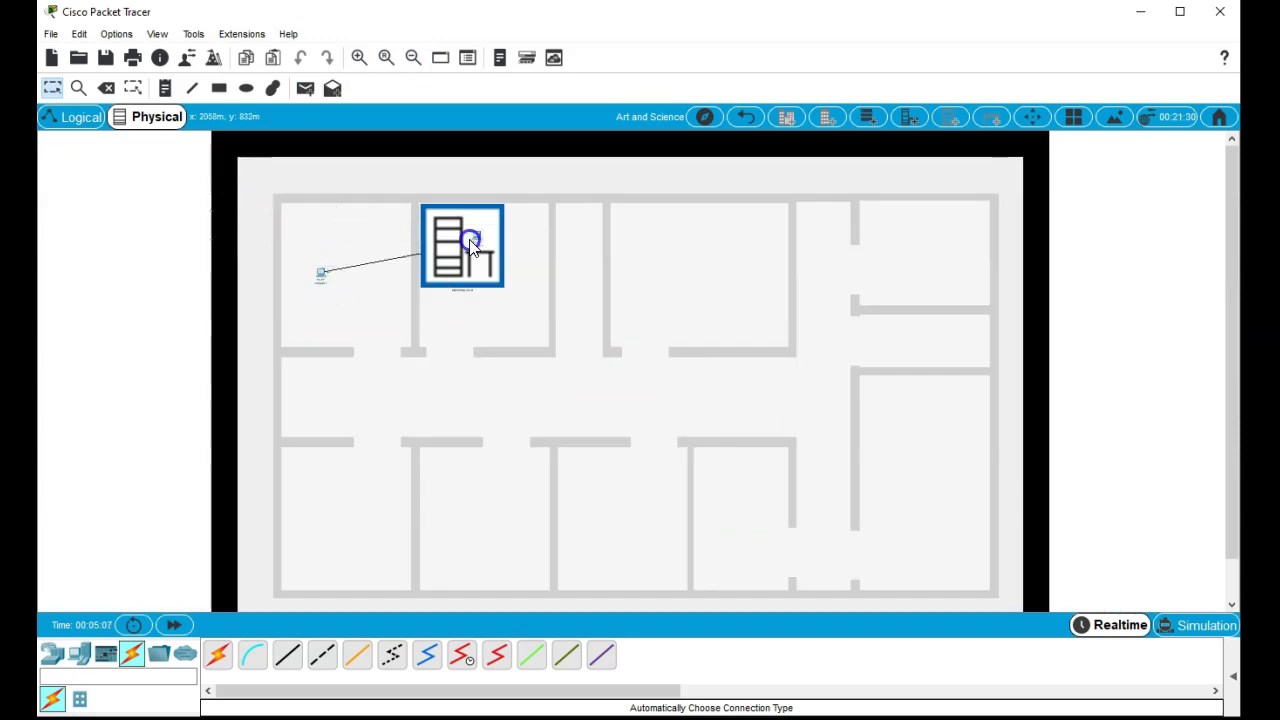
drag(471, 247, 800, 346)
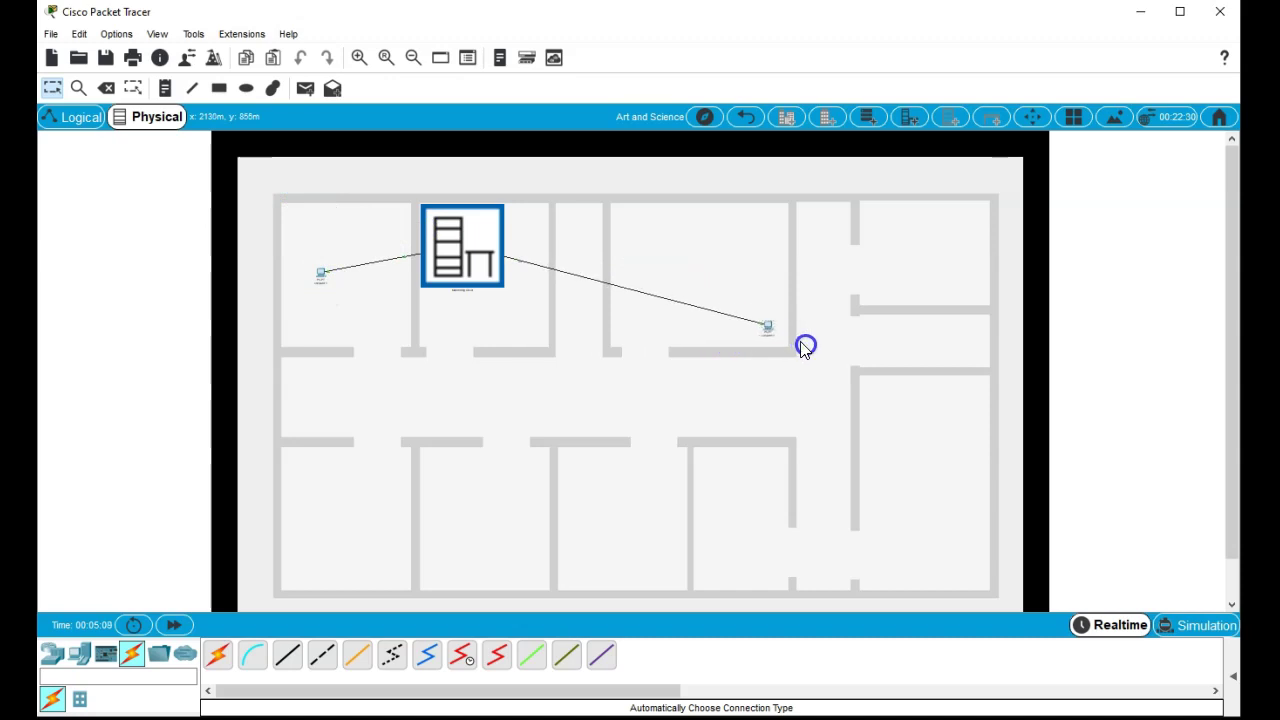
drag(322, 276, 291, 334)
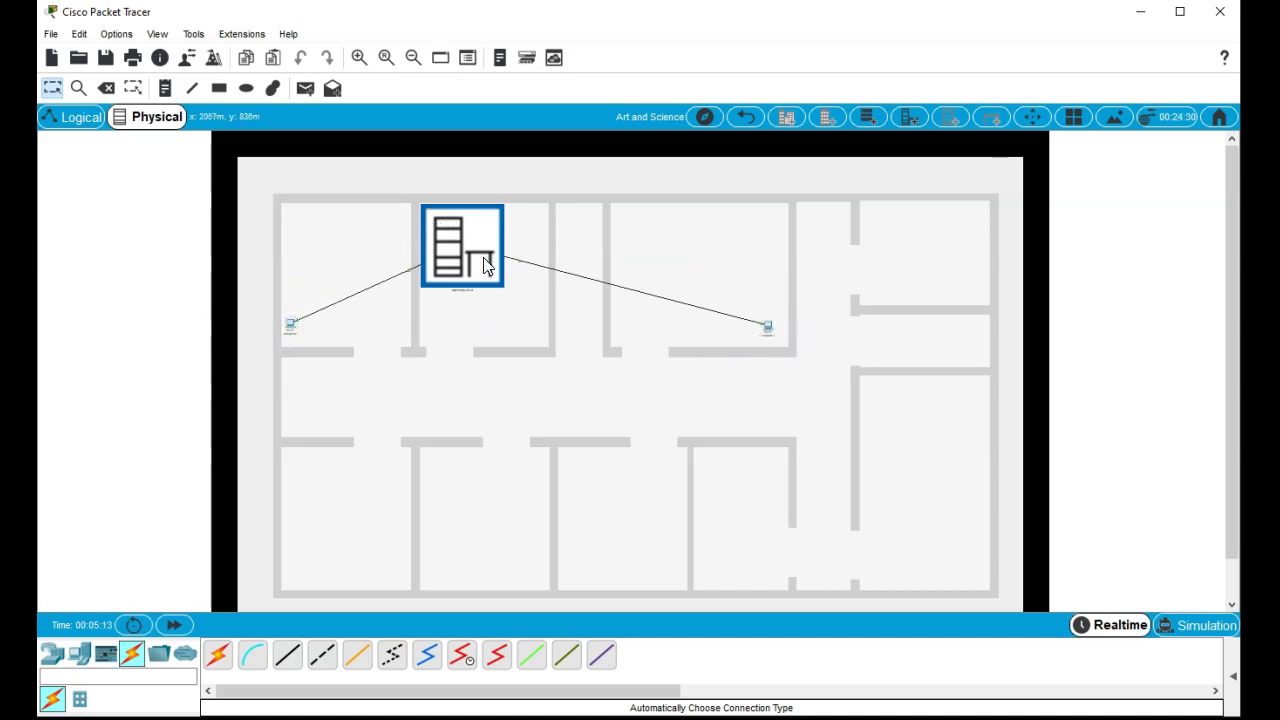
click(462, 250)
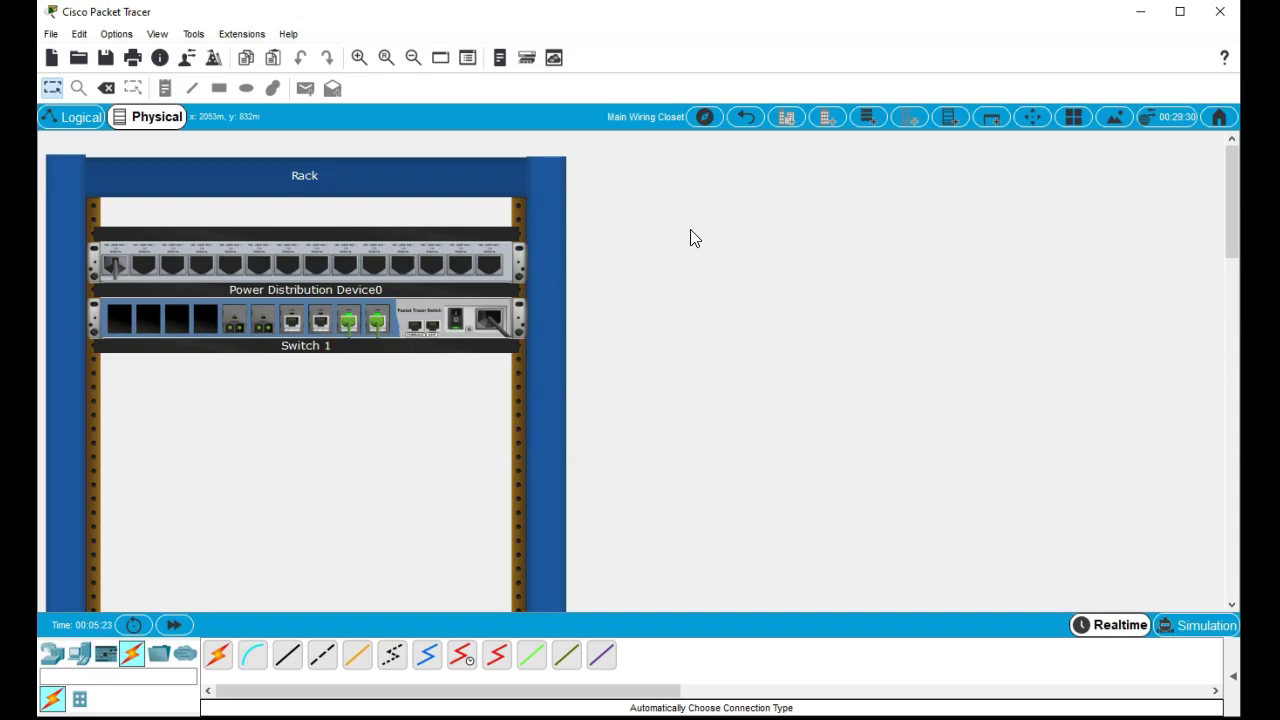
click(748, 119)
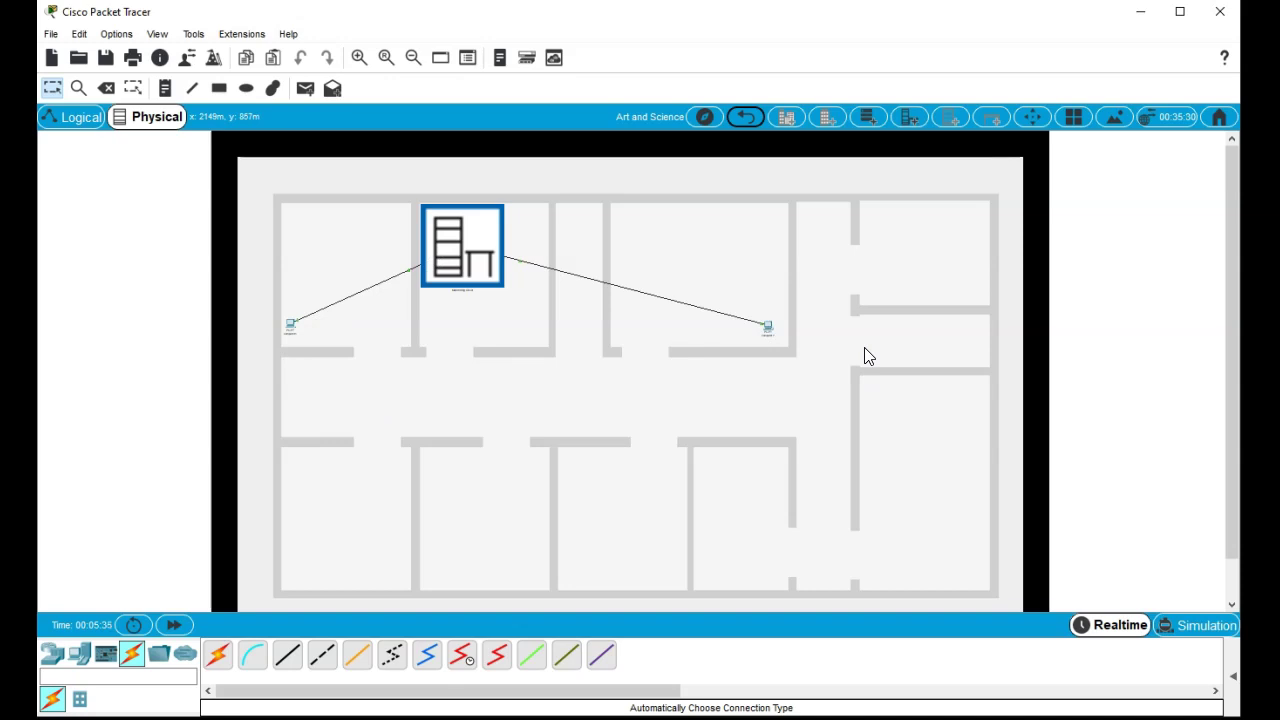
Step: Return to the Gray, GA map and scroll to the Art and Science and Business buildings
click(742, 127)
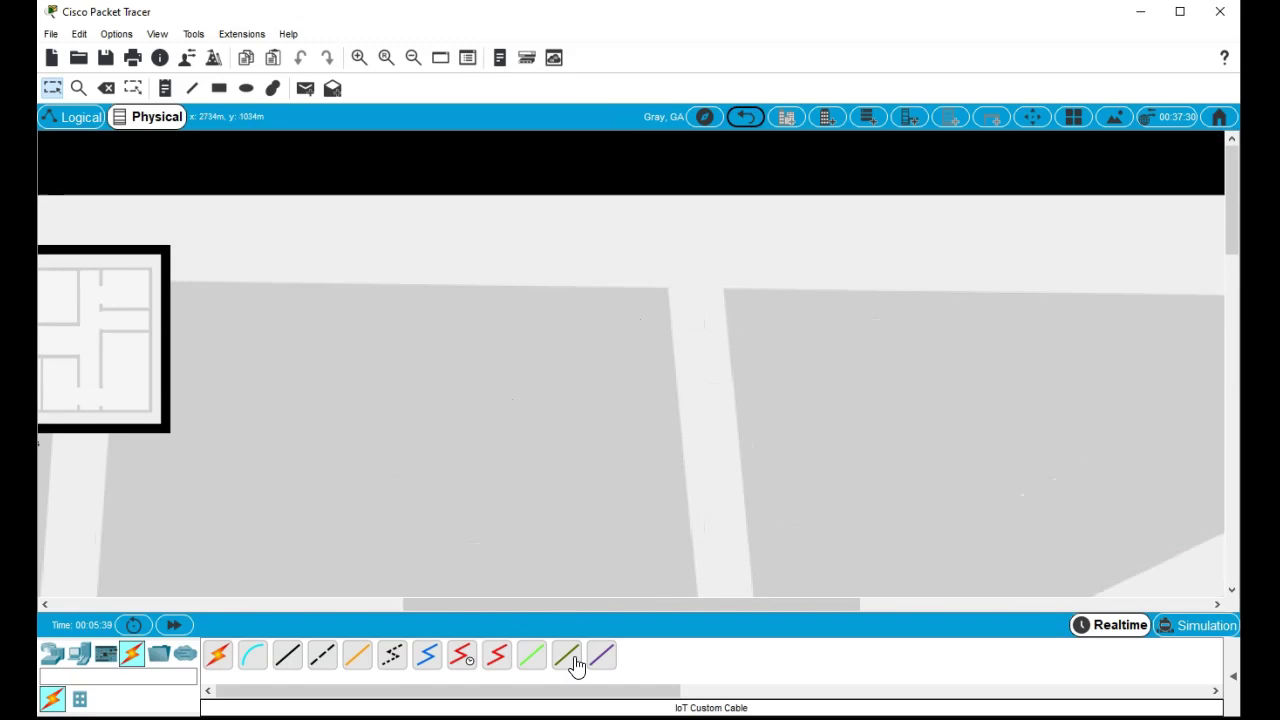
drag(506, 604, 214, 604)
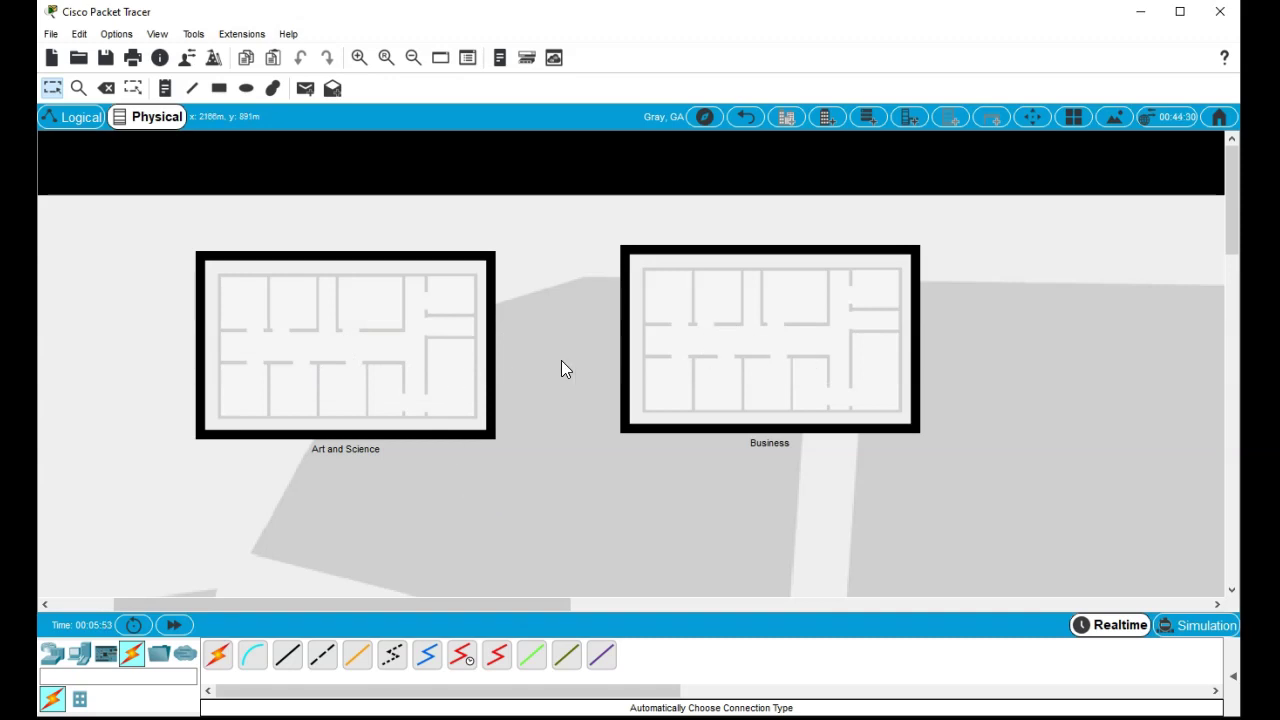
click(70, 120)
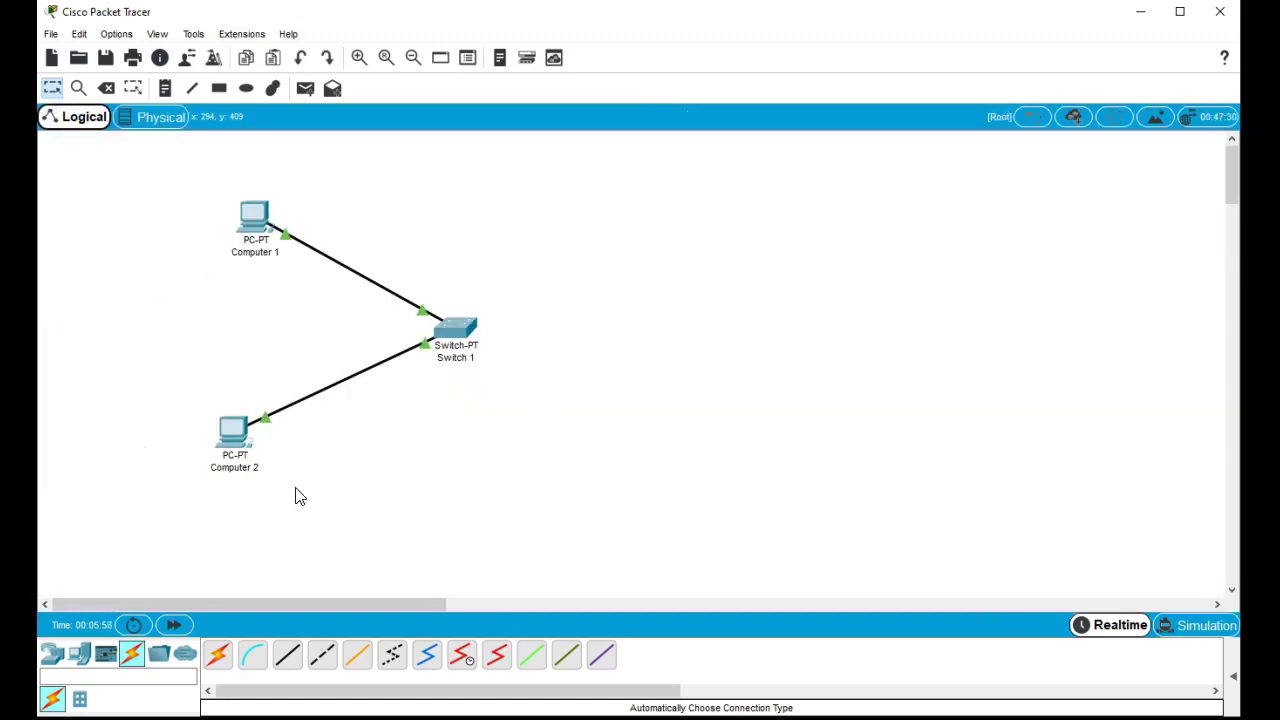
drag(233, 432, 1076, 313)
click(152, 118)
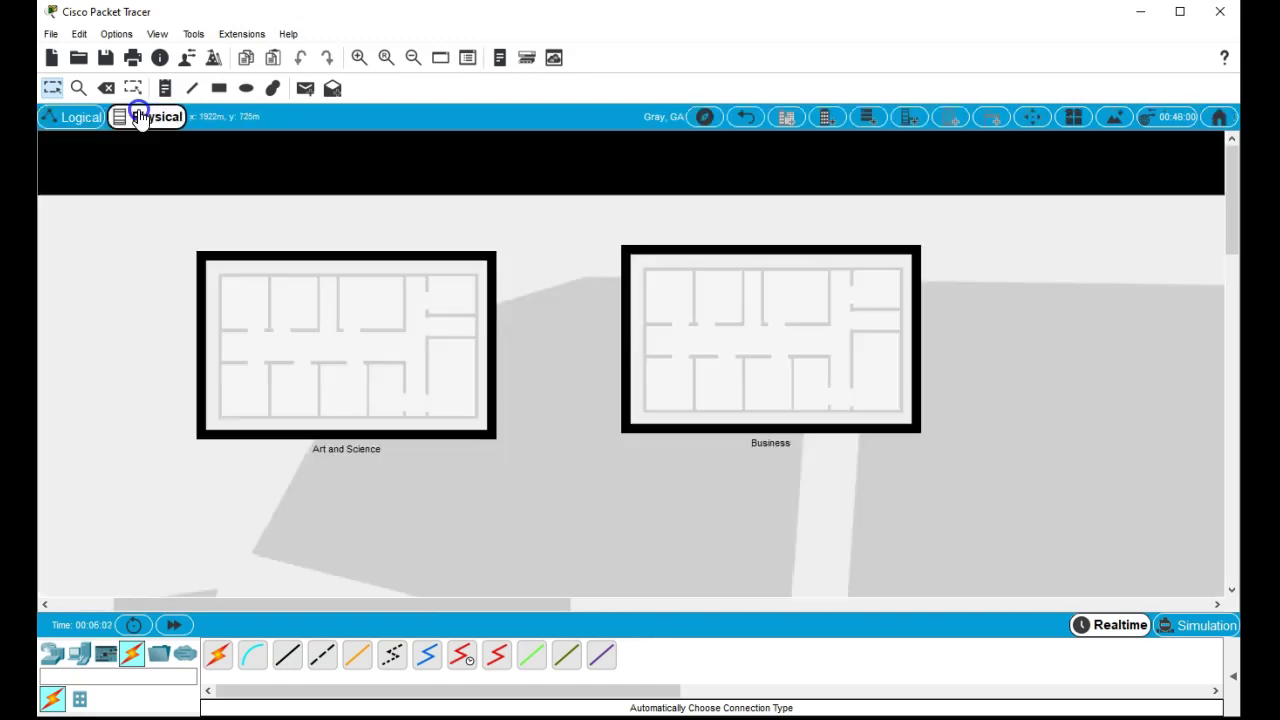
click(716, 337)
scroll(616, 476, down, 3)
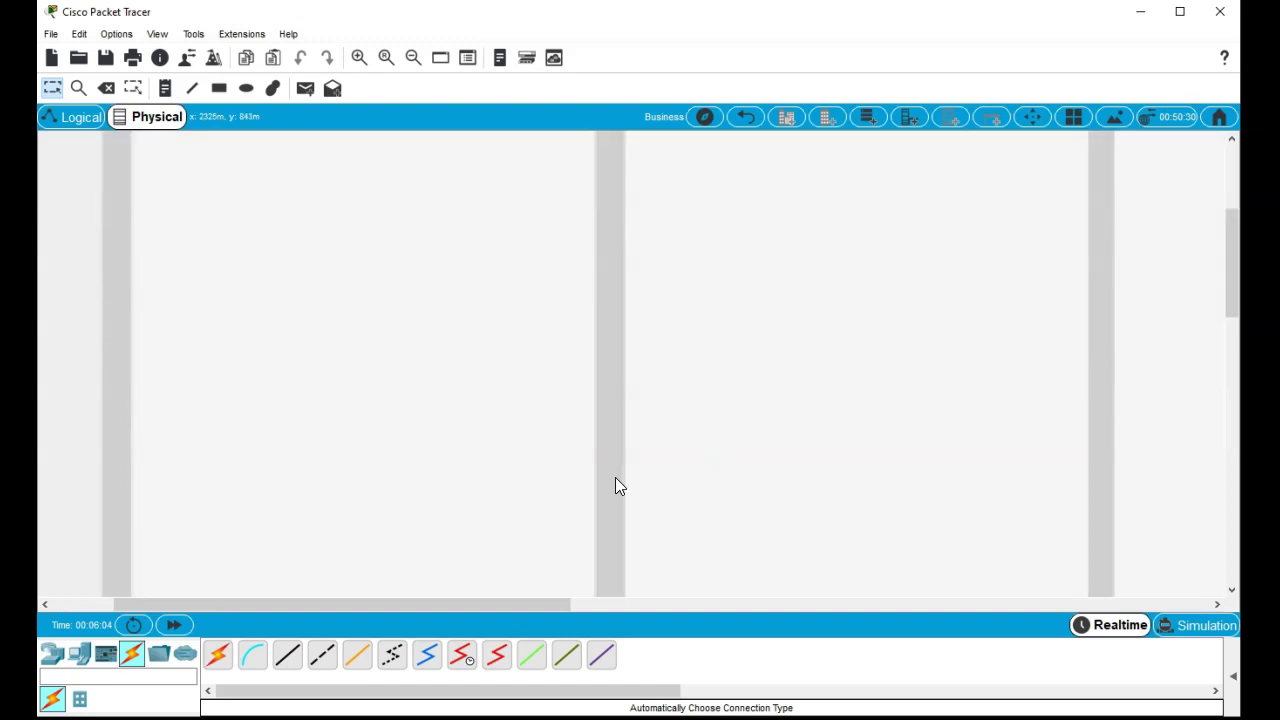
scroll(616, 476, up, 3)
click(410, 57)
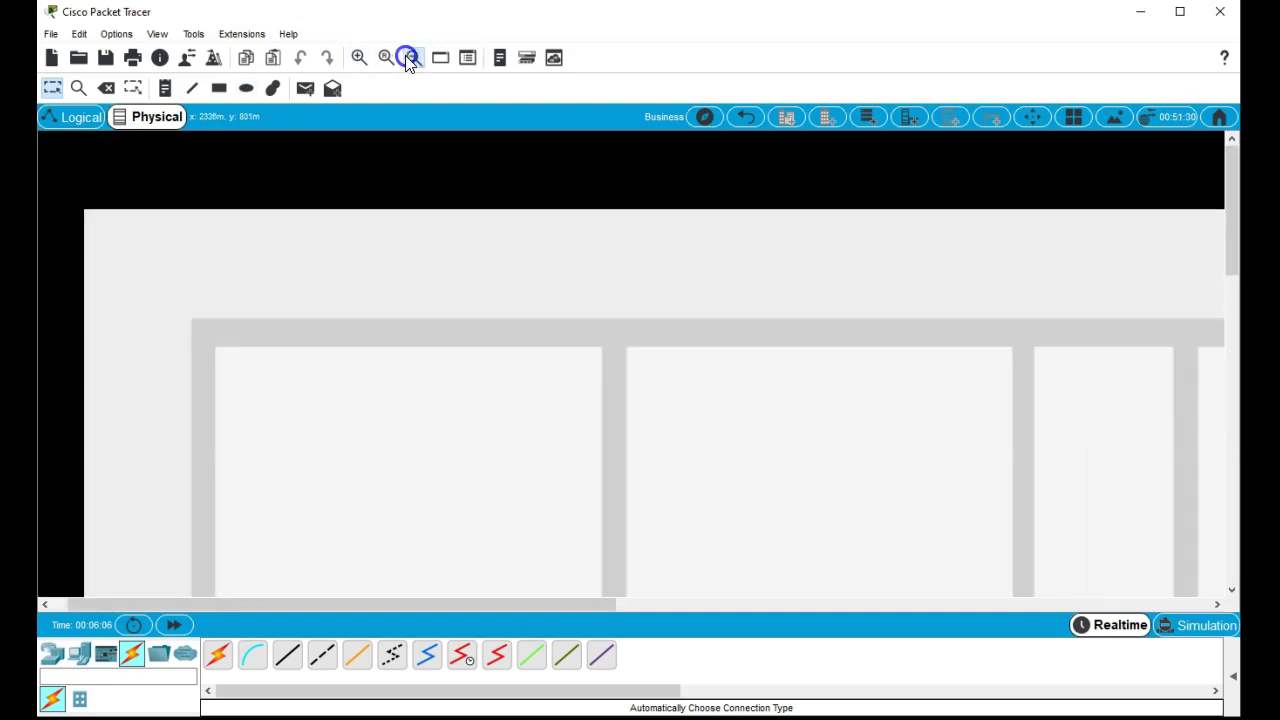
click(410, 57)
click(410, 57)
click(410, 57)
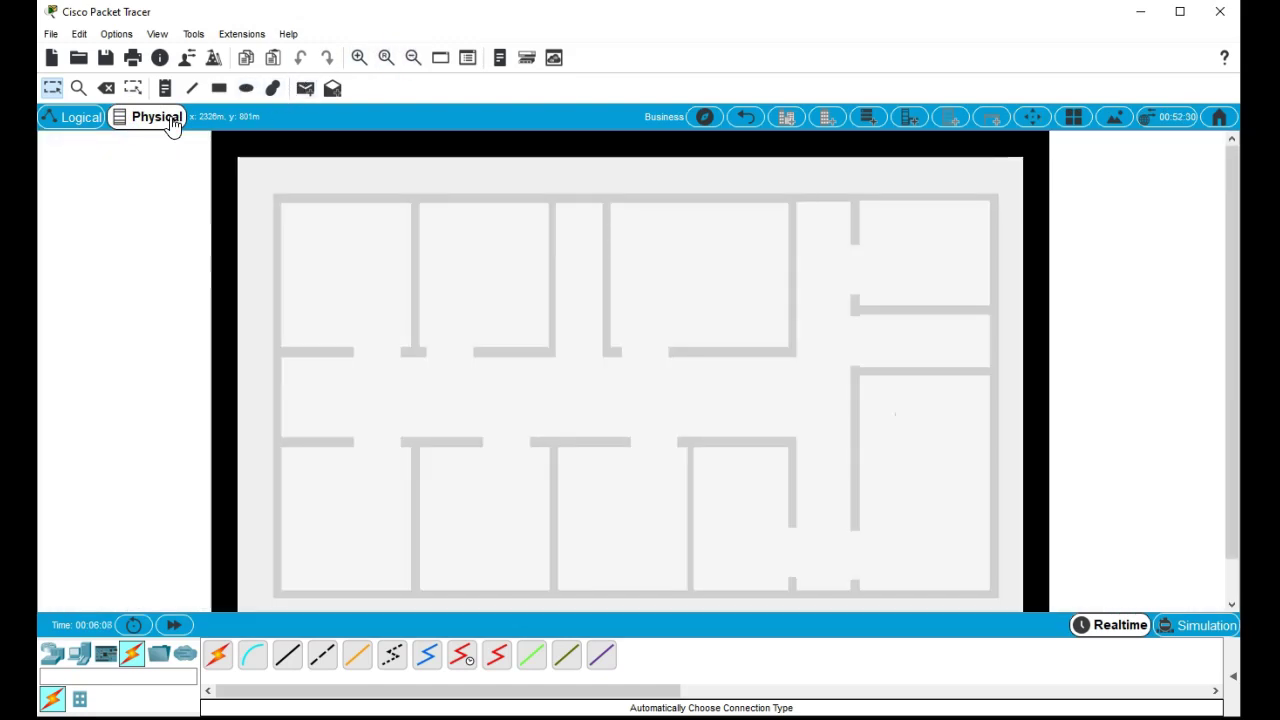
click(745, 118)
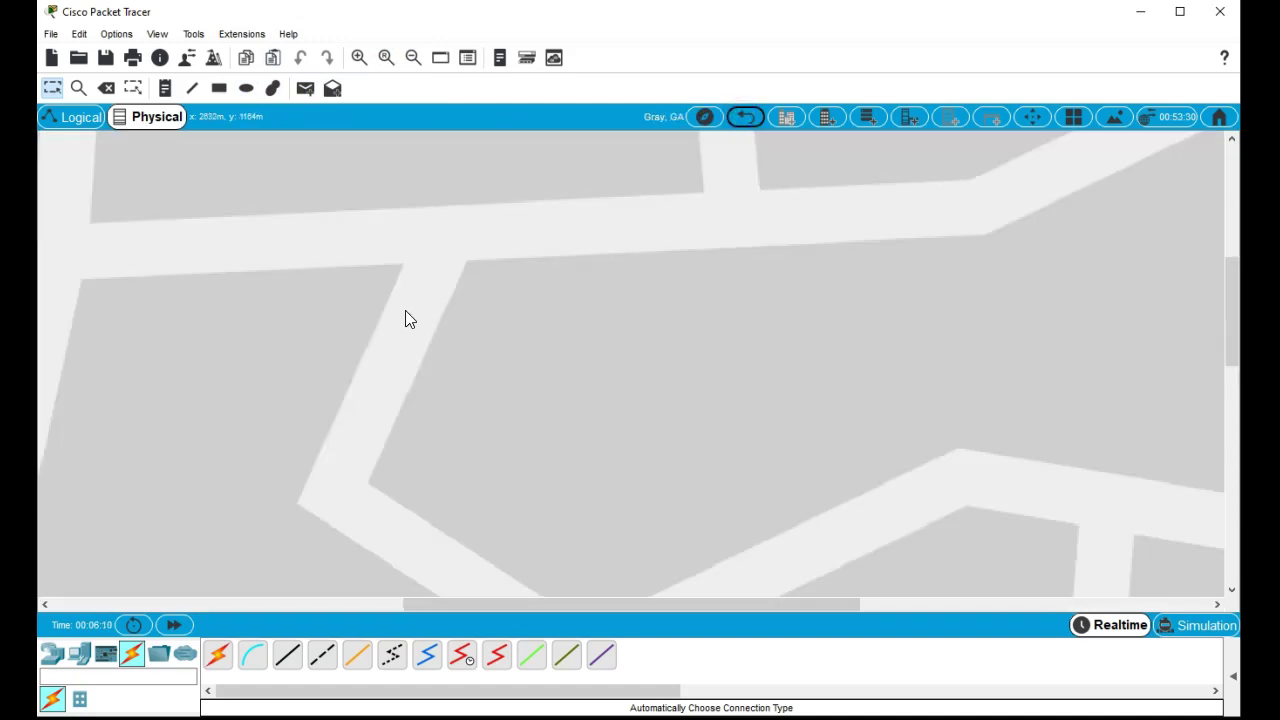
drag(495, 604, 174, 609)
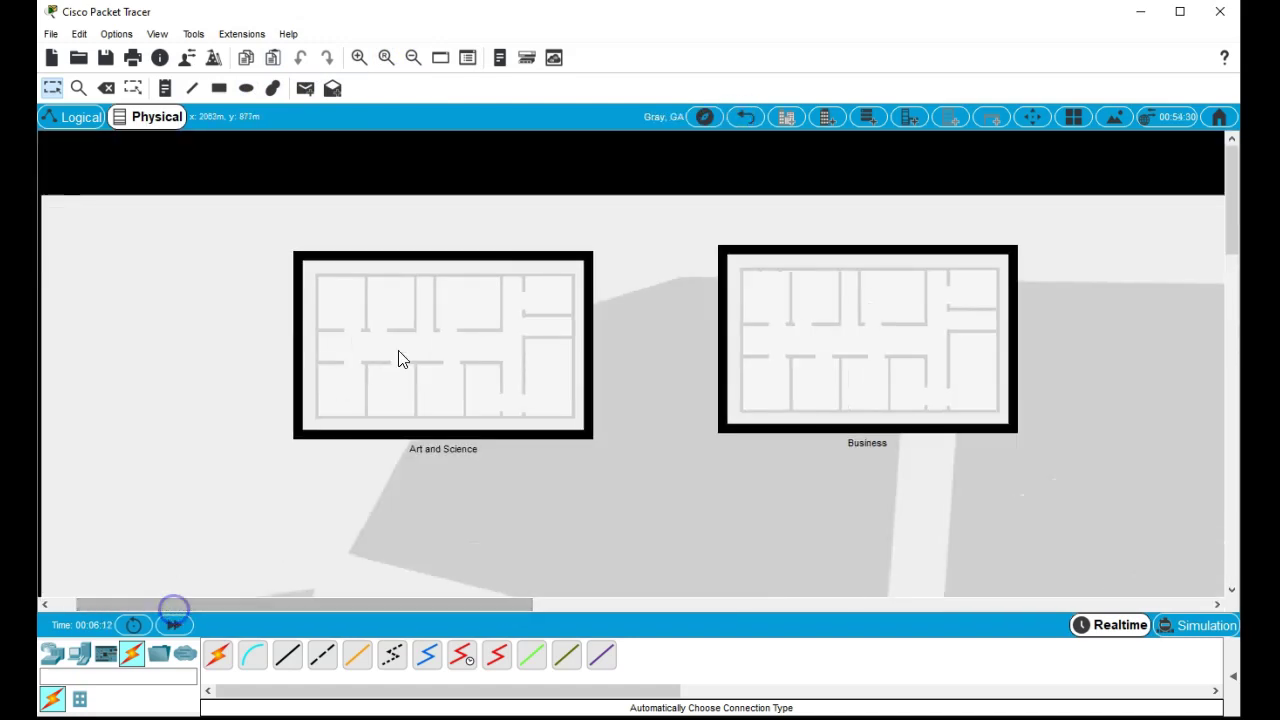
click(400, 352)
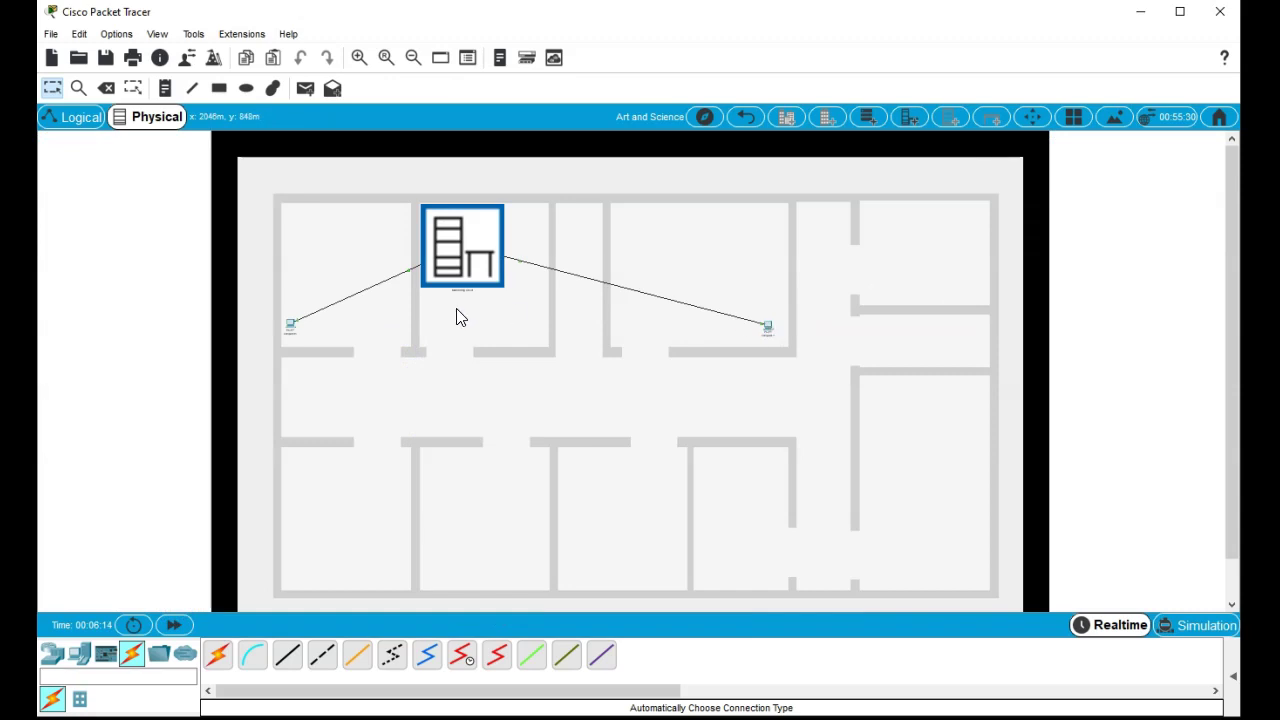
click(48, 117)
Step: Move Computer 2 back to the lower left of the logical workspace, still linked to Switch 1
drag(1078, 322, 258, 446)
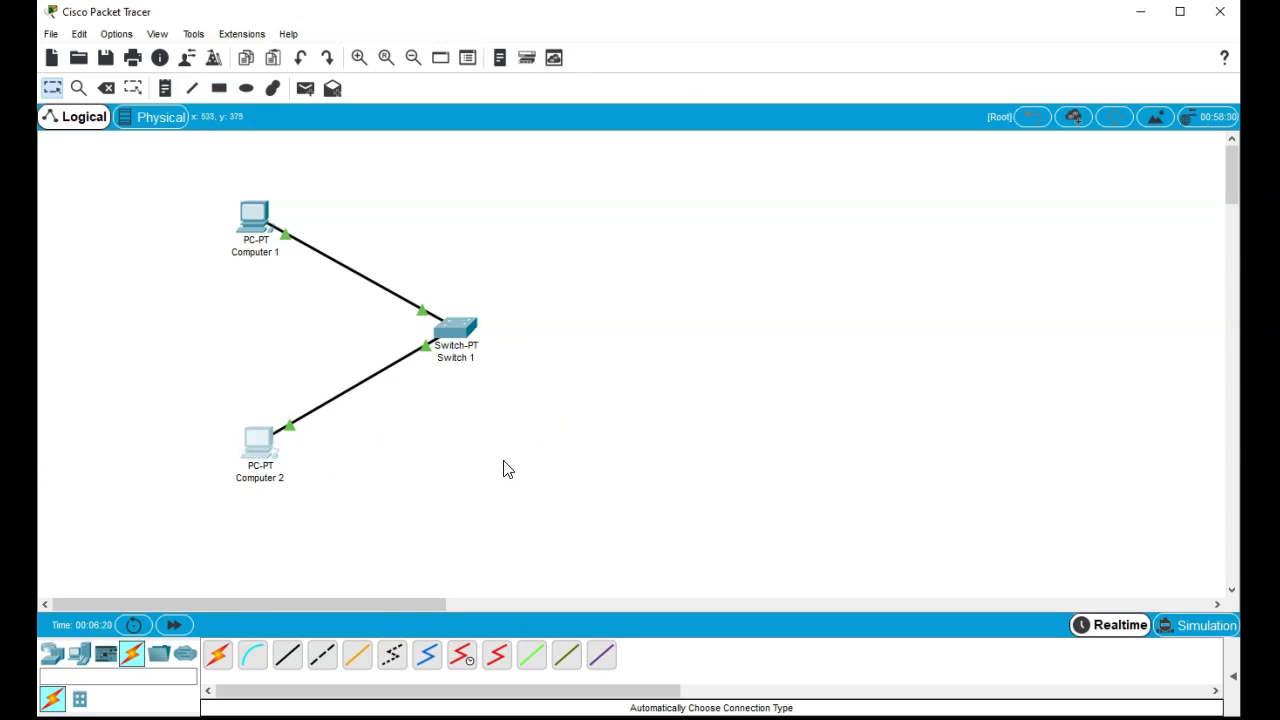